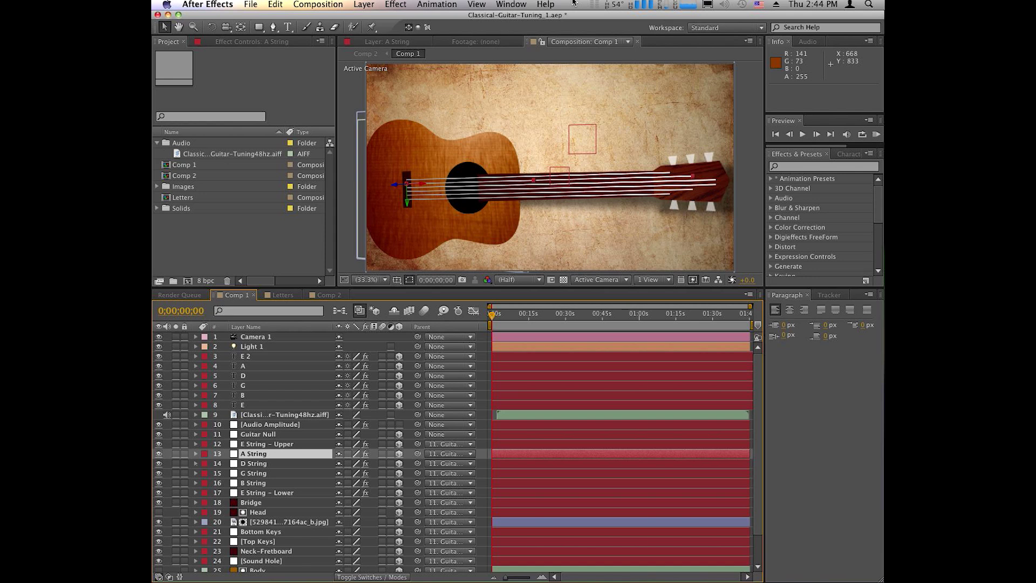
Step: Replay the finished Classical-Guitar-Tuning-720P.mp4 video in VLC from 00:00
key("super+Tab")
key("super+Tab")
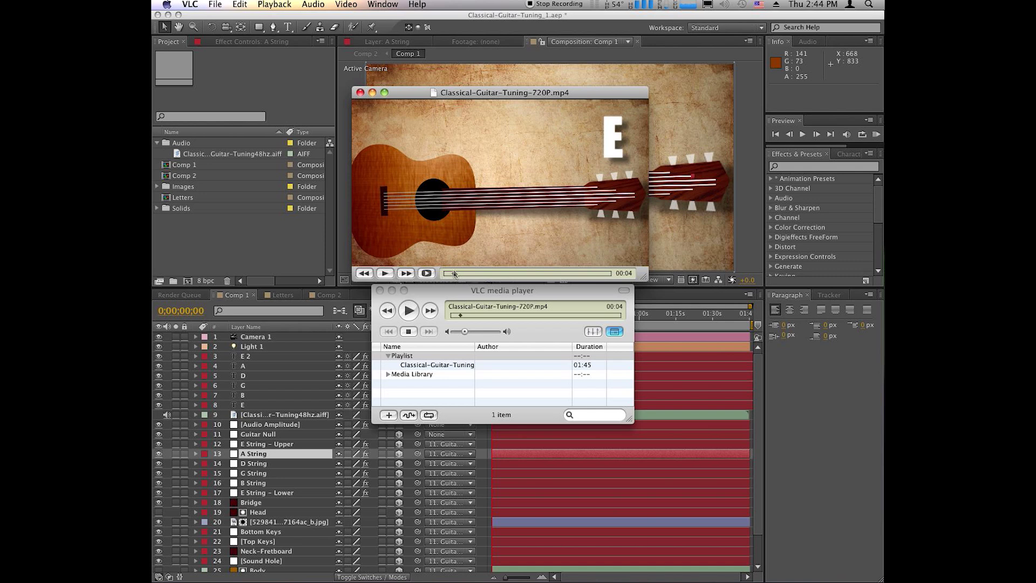
left_click_drag(454, 273, 440, 273)
left_click(384, 273)
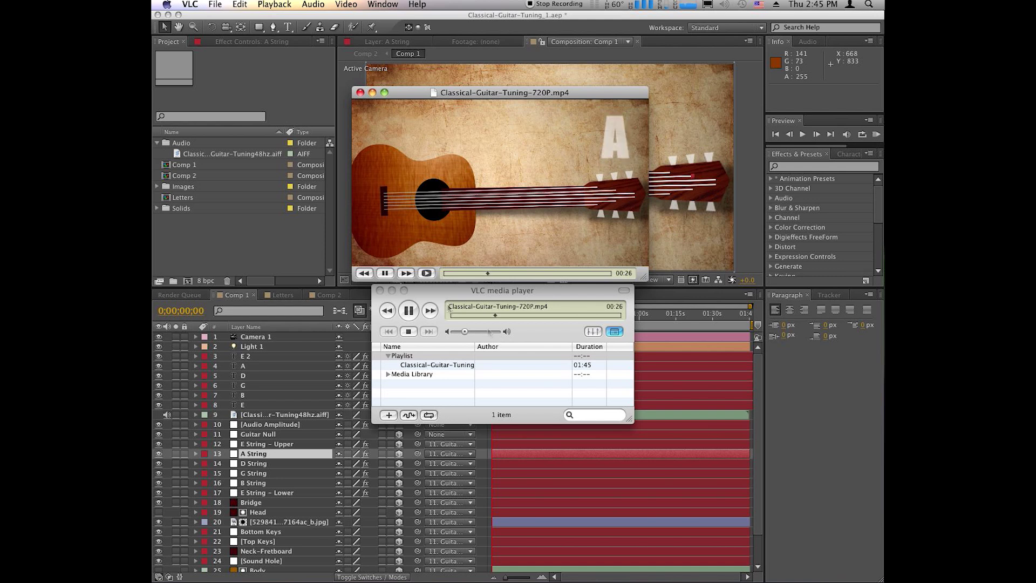
Step: Create a new composition, Comp 3, with its default settings
left_click(448, 14)
scroll(524, 411, "down", 3)
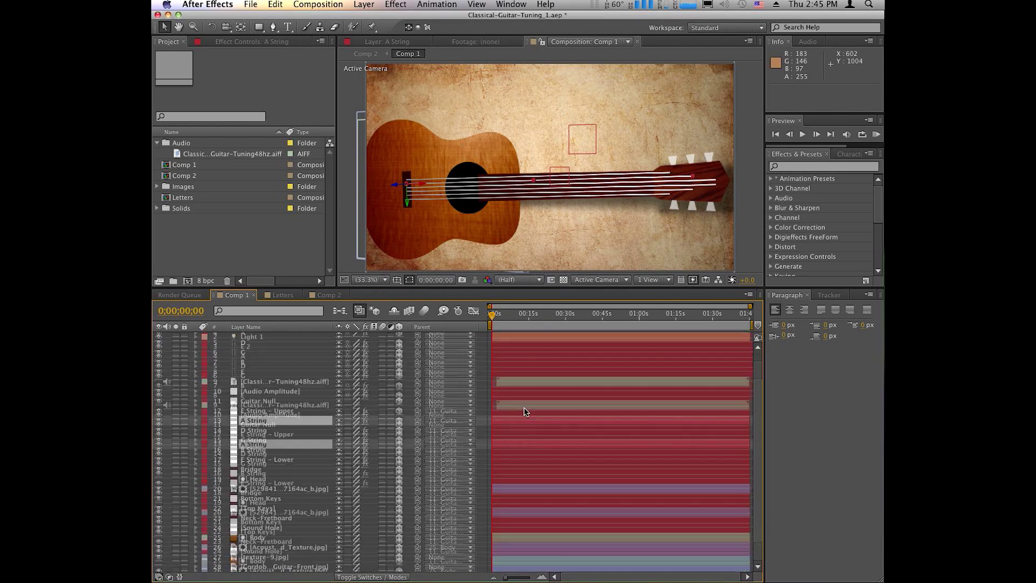
scroll(524, 411, "up", 3)
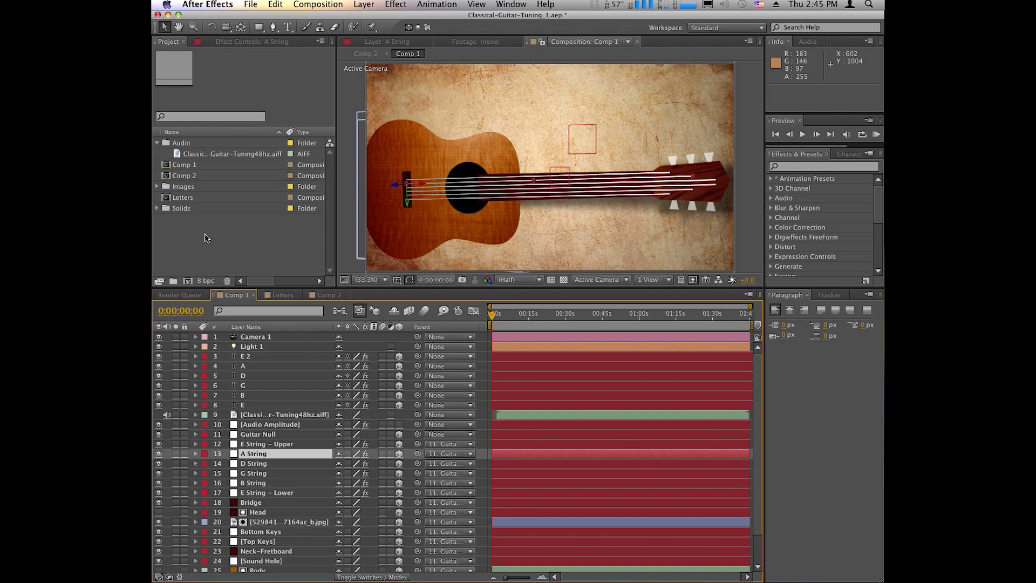
right_click(207, 237)
left_click(220, 243)
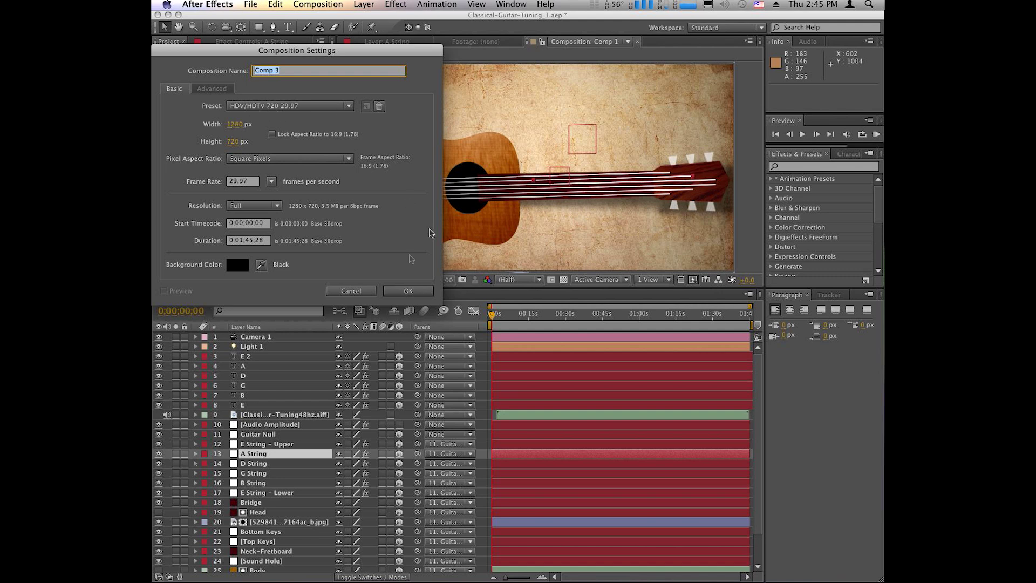
left_click(408, 291)
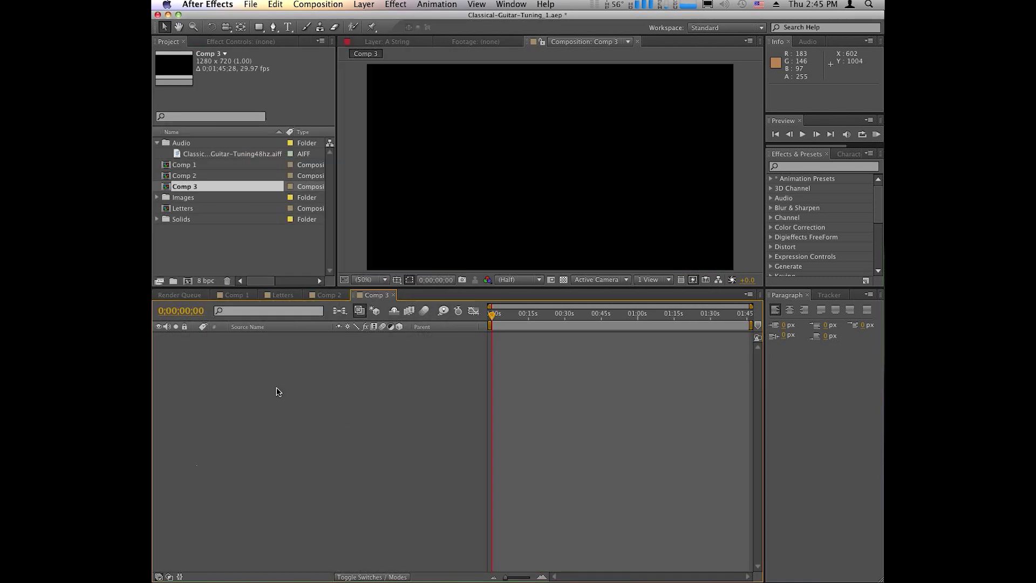
Step: Add a white solid and squash it into a thin horizontal line at 100%, 1% scale
right_click(282, 365)
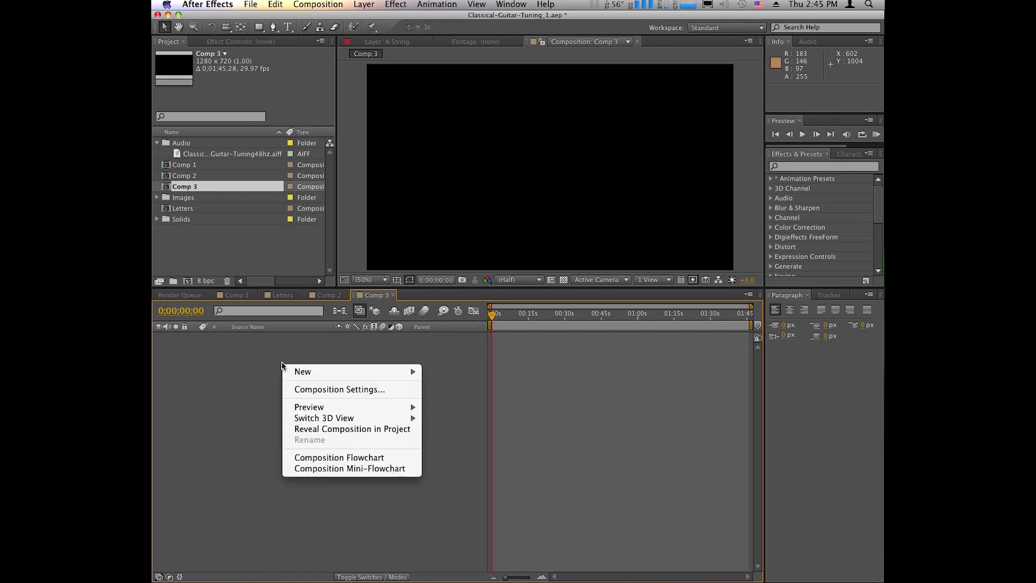
mouse_move(309, 372)
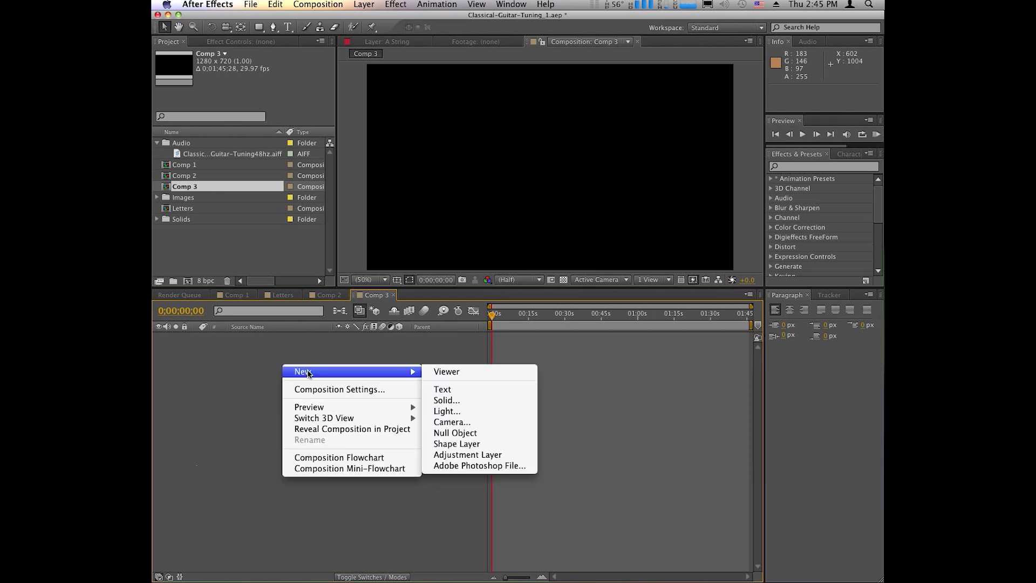
left_click(435, 401)
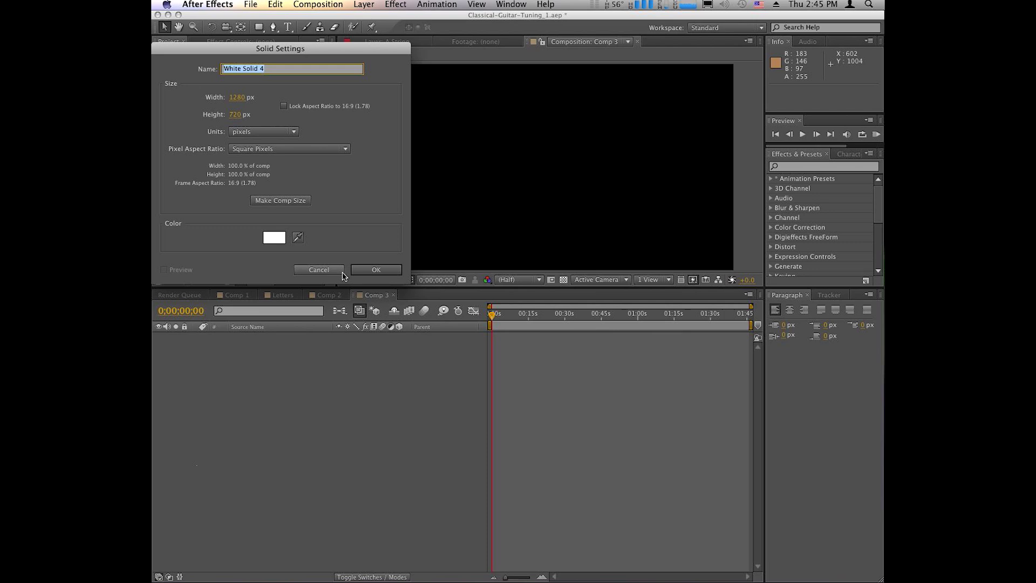
left_click(376, 269)
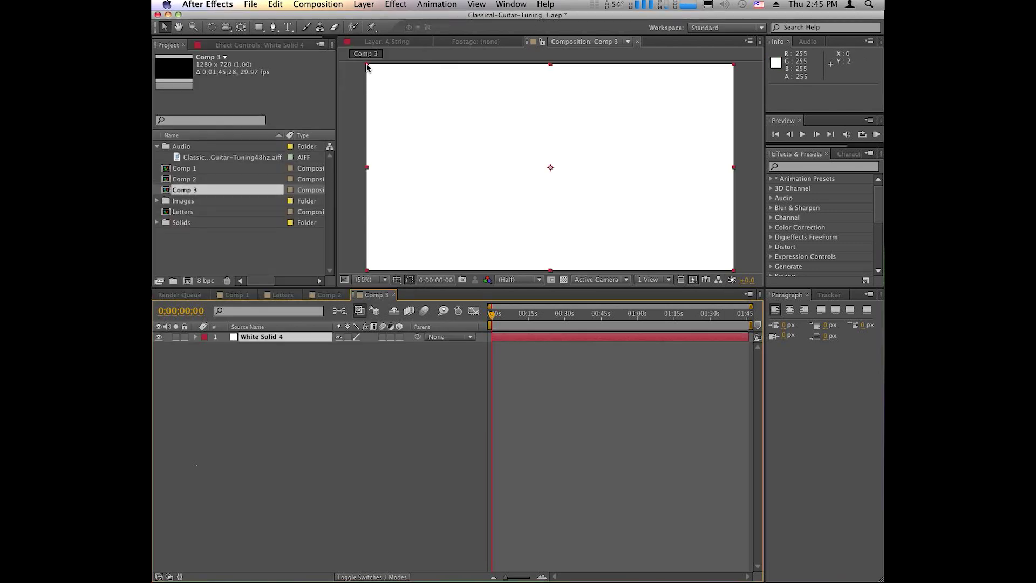
left_click_drag(367, 64, 367, 170)
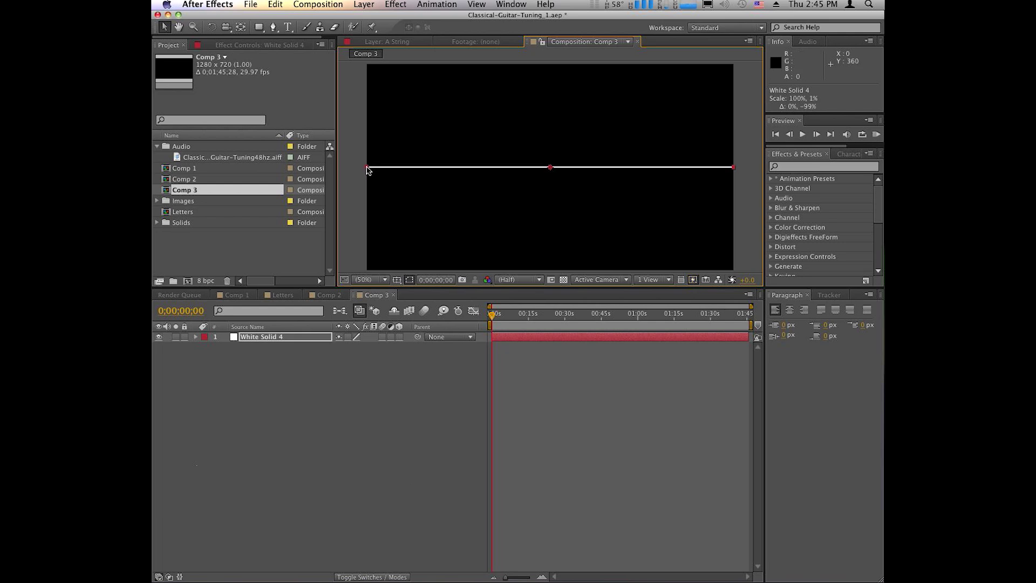
Step: Add Classical-Guitar-Tuning48hz.aiff to Comp 3 as an audio layer
left_click(398, 465)
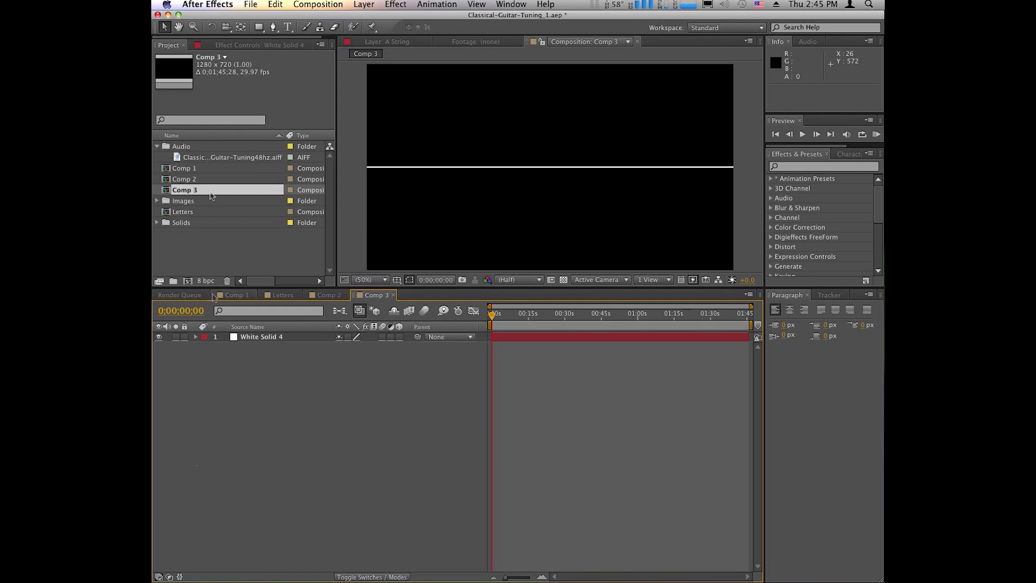
left_click(189, 158)
left_click_drag(189, 157, 266, 361)
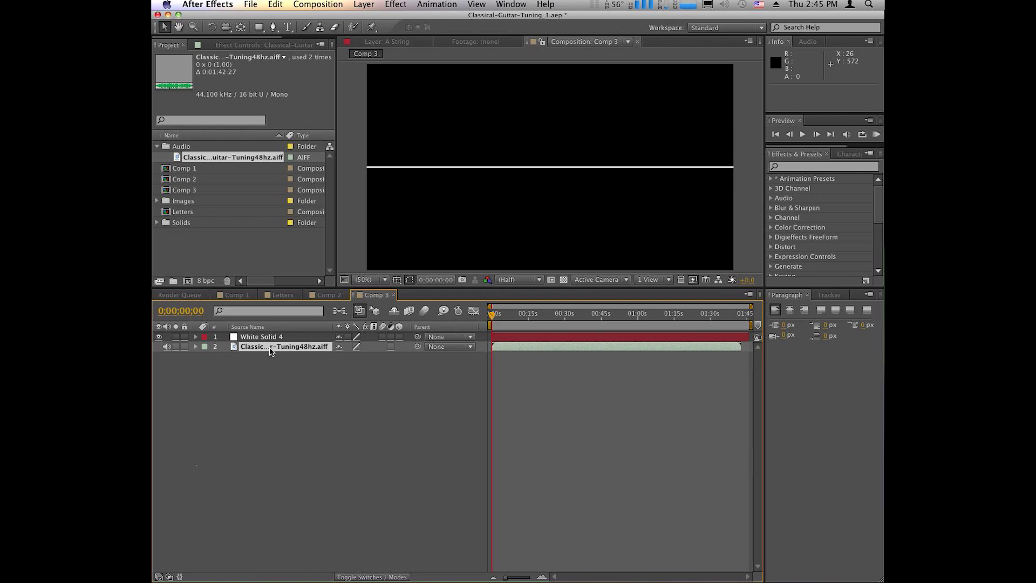
Step: Generate an Audio Amplitude layer from the audio with Convert Audio to Keyframes
right_click(271, 352)
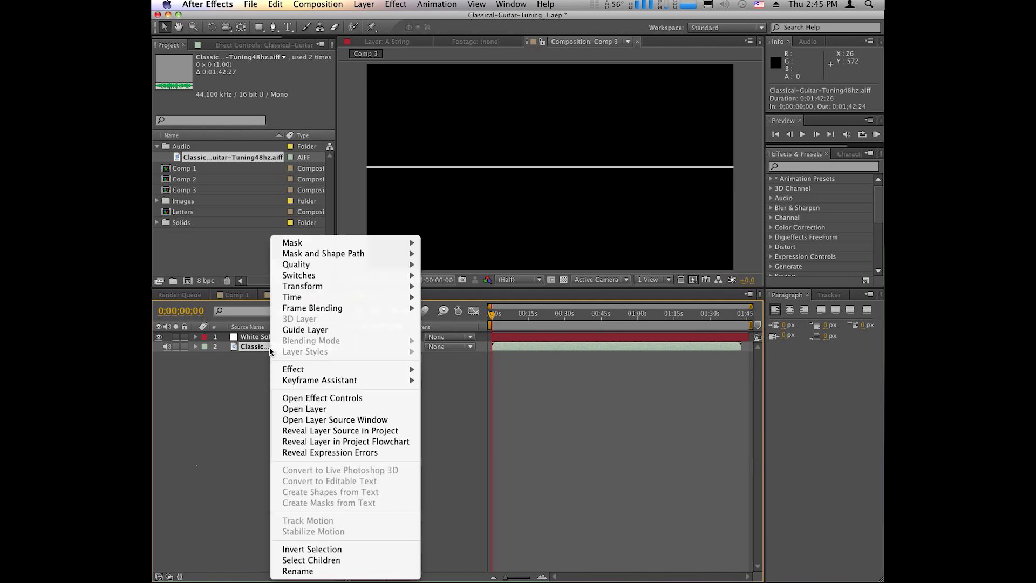
mouse_move(313, 382)
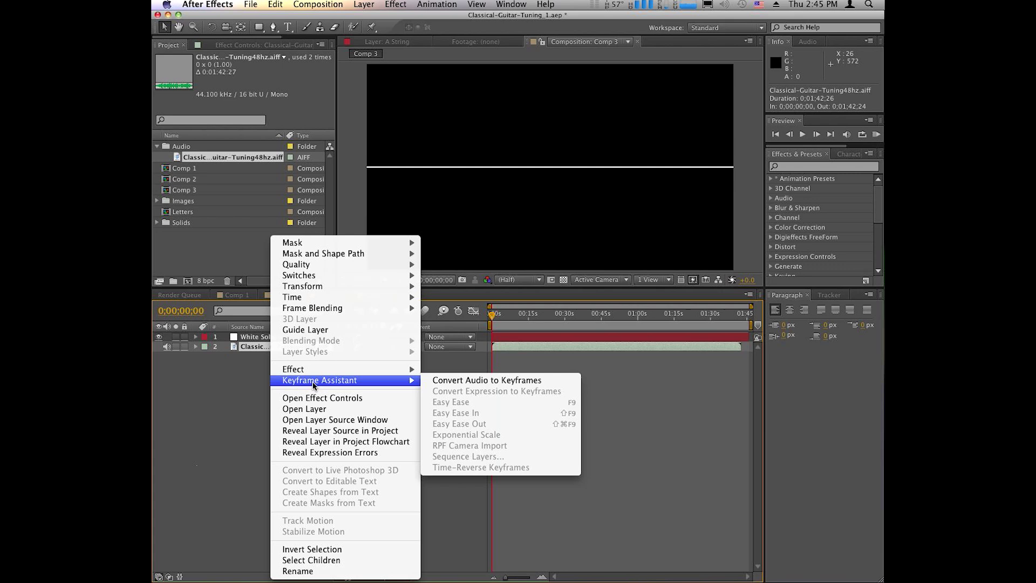
left_click(450, 381)
left_click(319, 430)
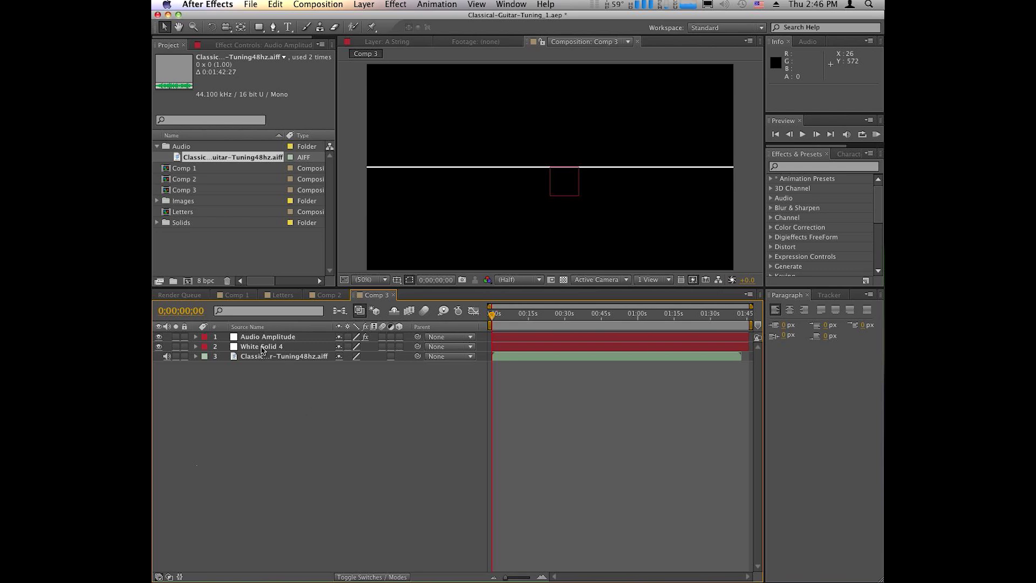
Step: Move White Solid 4 to the top and apply Slider Control and Bezier Warp to it
left_click_drag(261, 349, 268, 339)
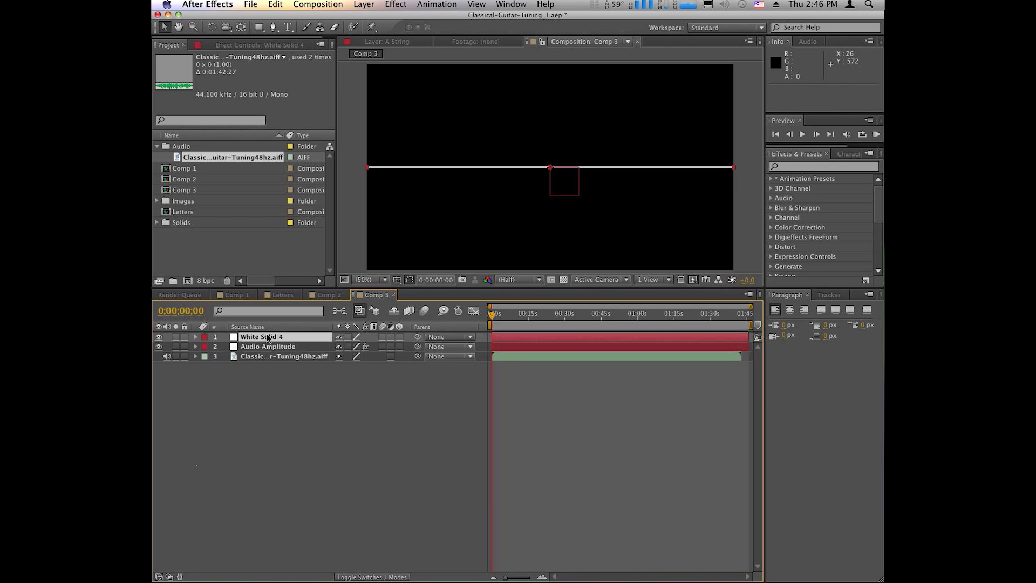
left_click(824, 168)
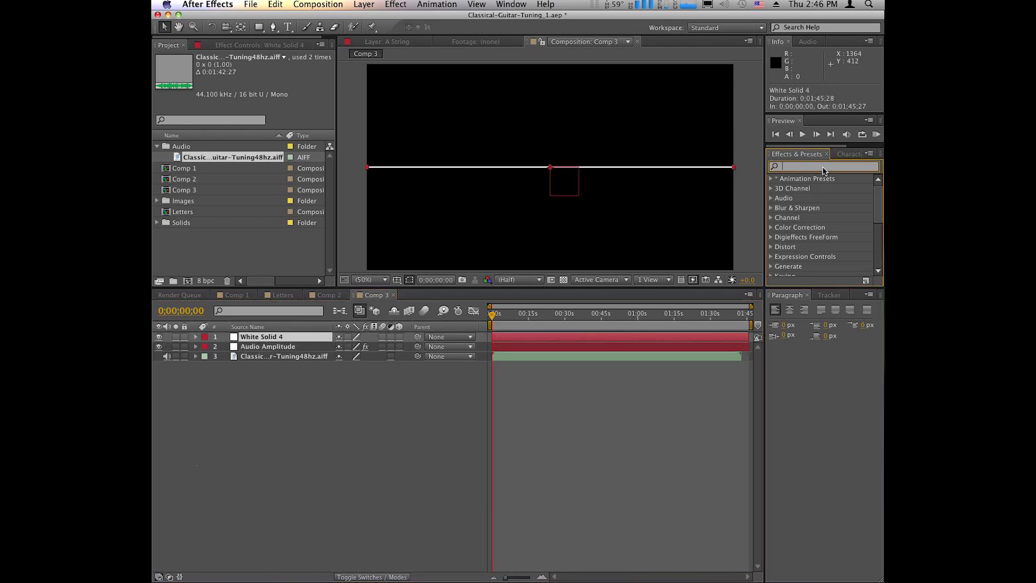
type("slider")
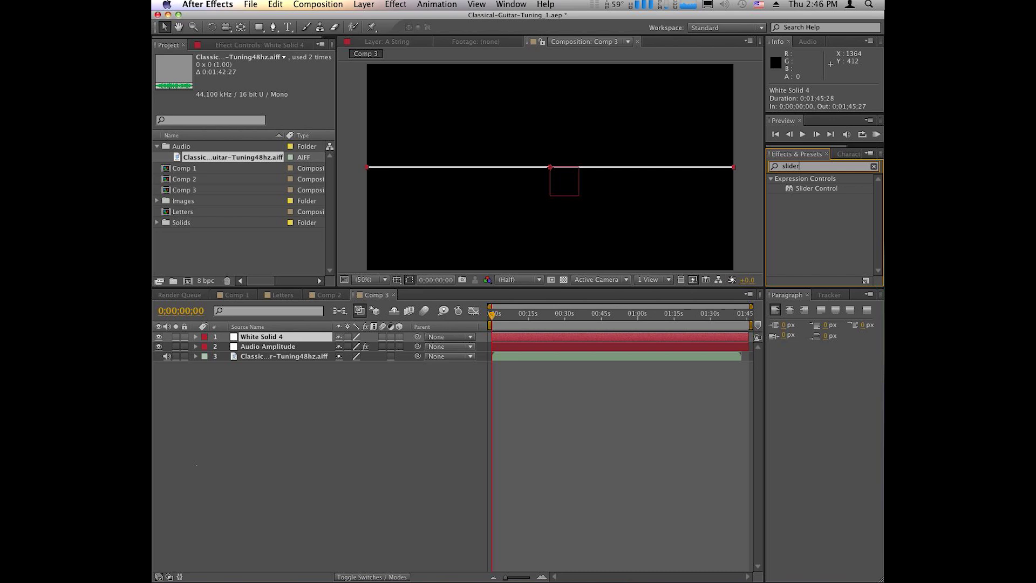
left_click_drag(809, 189, 271, 338)
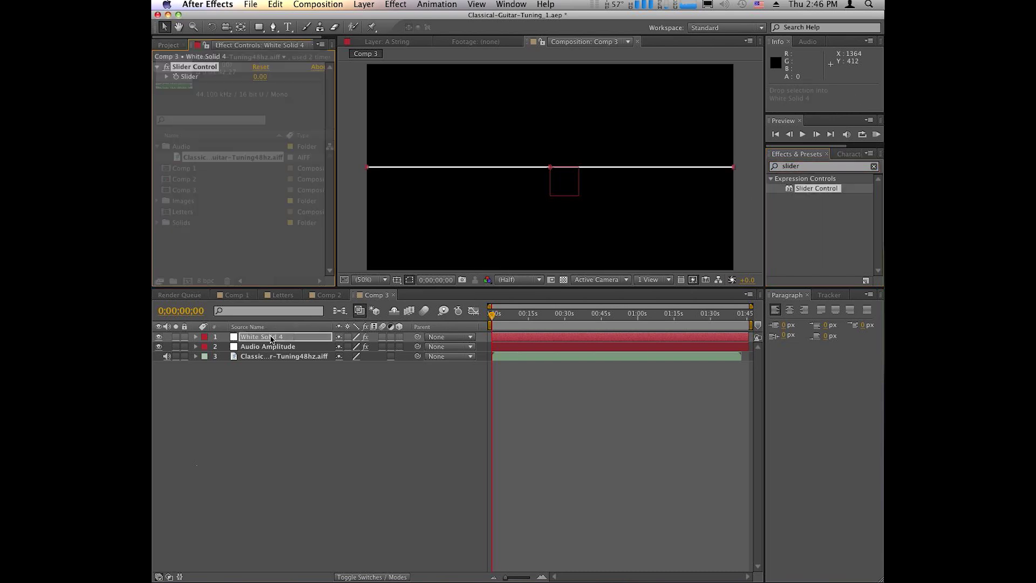
left_click(772, 169)
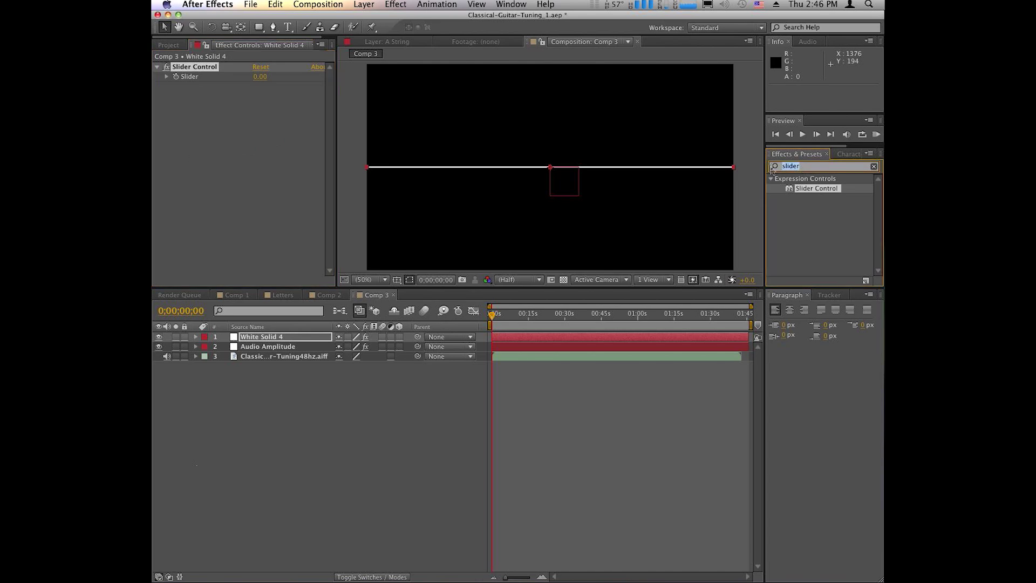
type("bezier")
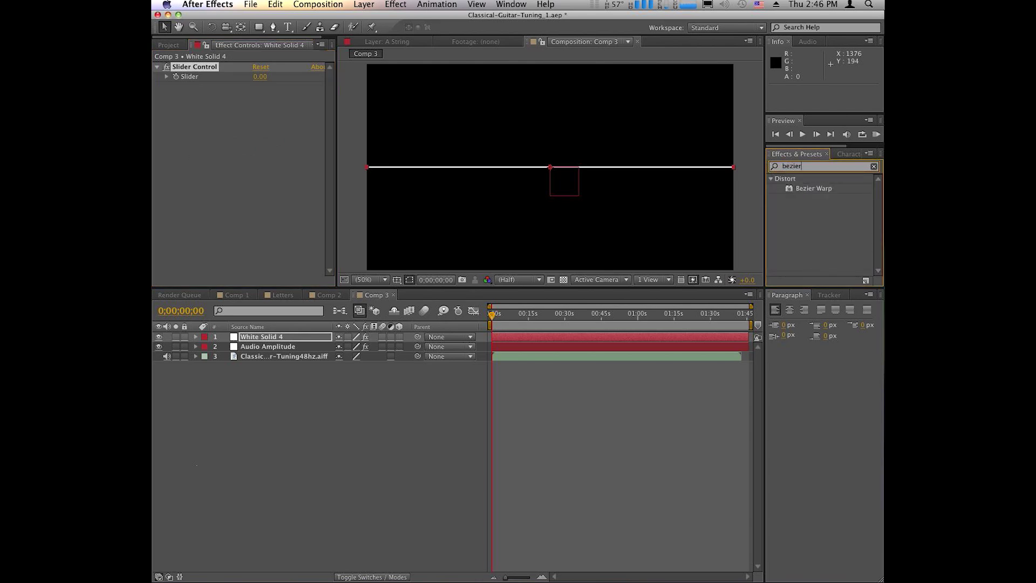
left_click_drag(815, 189, 268, 339)
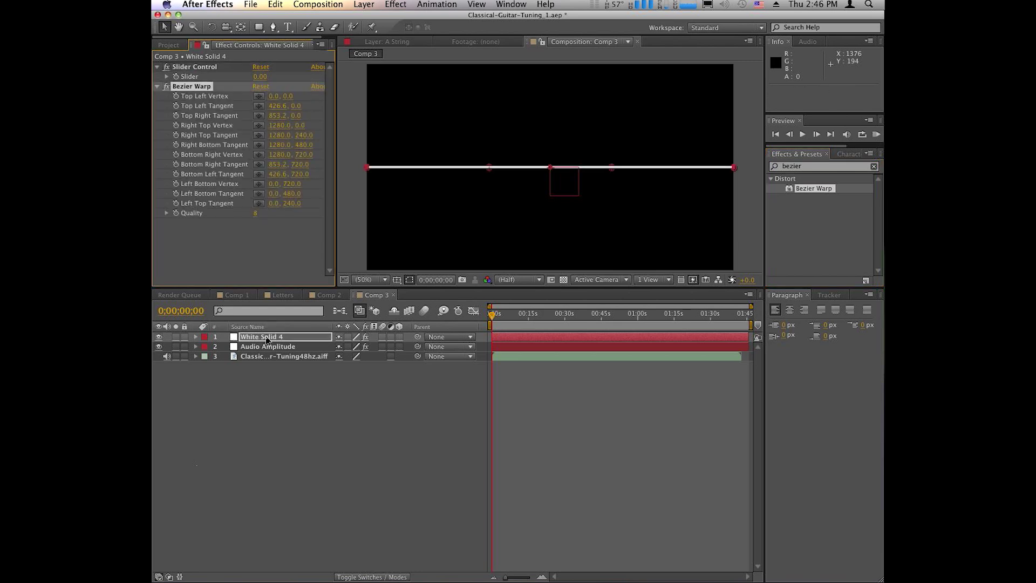
Step: Expand White Solid 4's Slider Control and Bezier Warp properties and select Slider
left_click(195, 337)
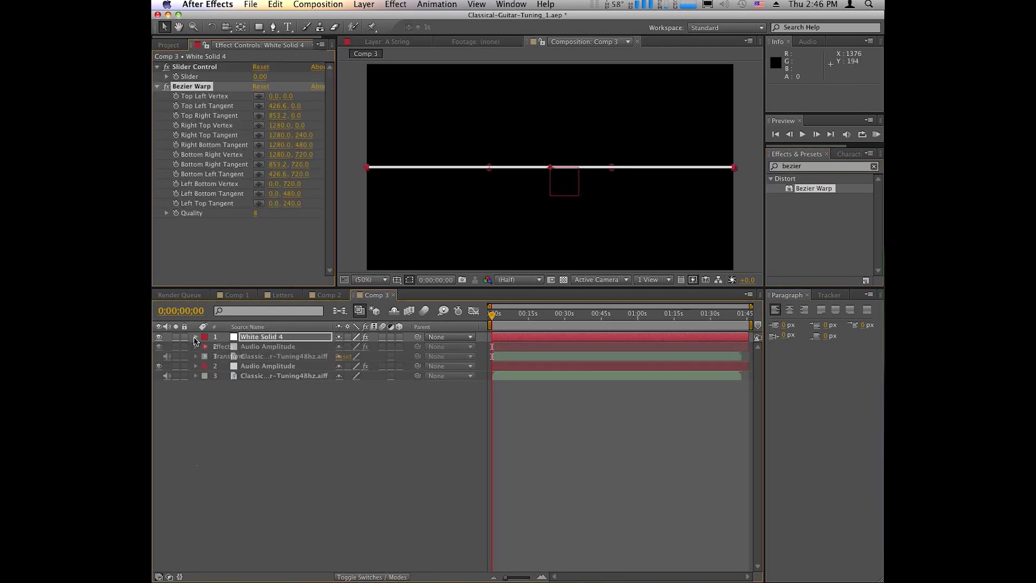
left_click(206, 347)
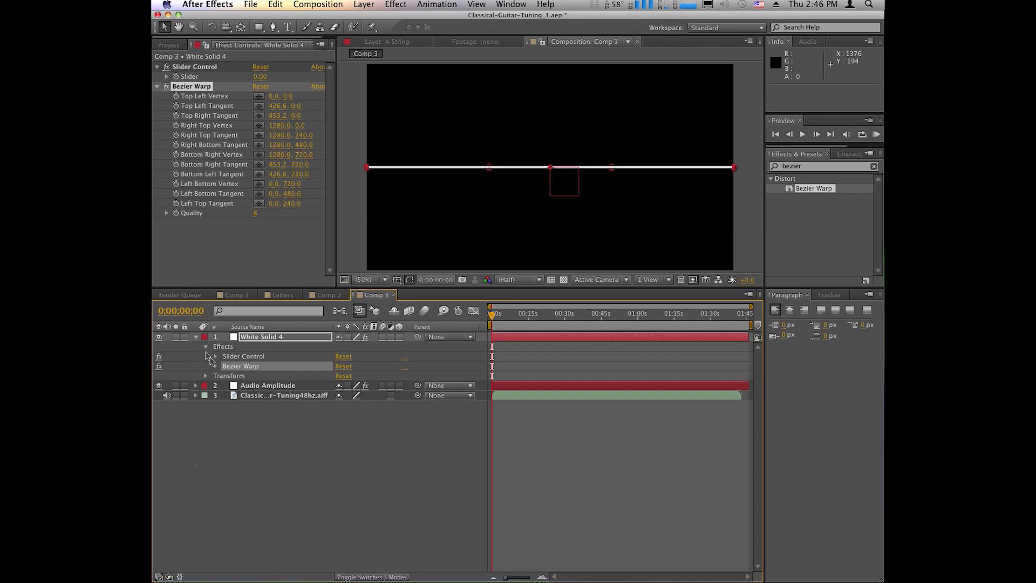
left_click(215, 356)
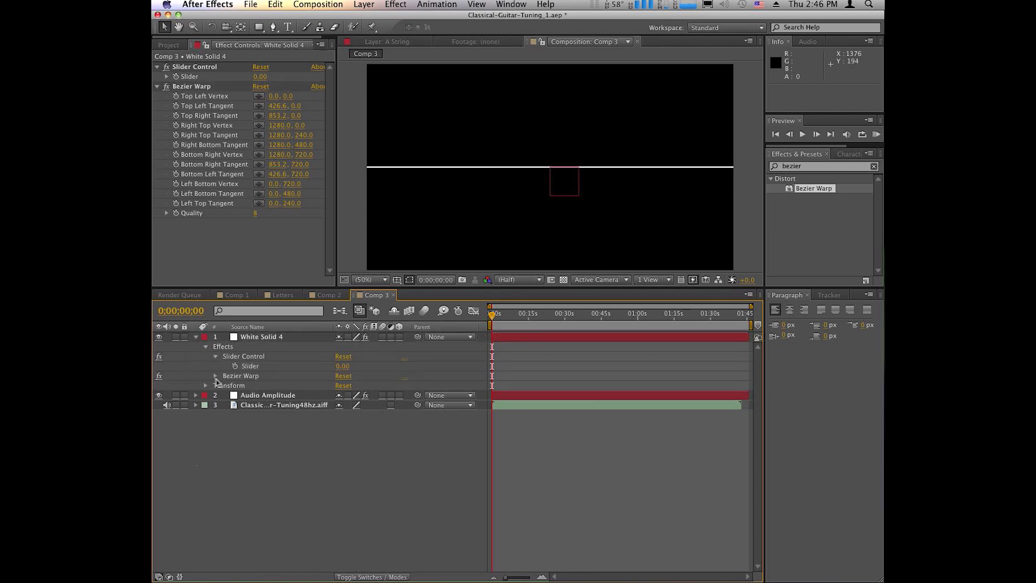
left_click(215, 376)
left_click(262, 368)
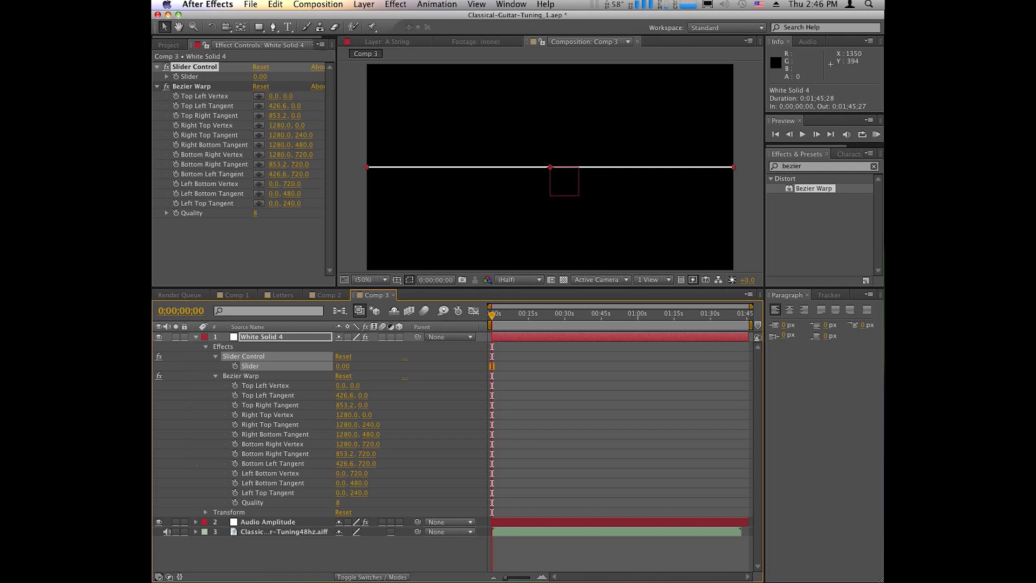
Step: Paste the Audio Amplitude–driven sine expression (freq 100, 2–22 seconds) into the Slider property
key("super+Tab")
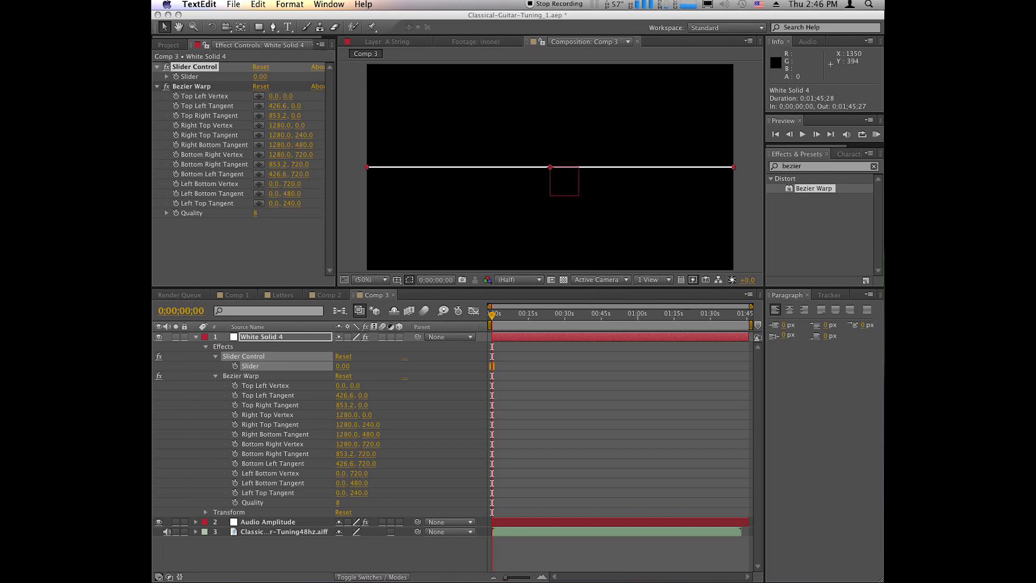
left_click(277, 371)
left_click(437, 4)
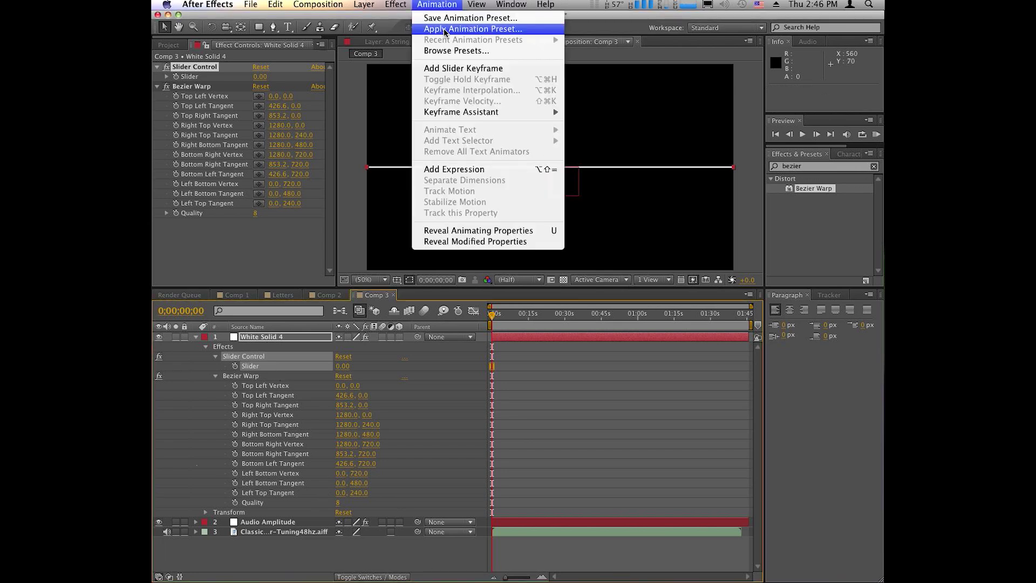
left_click(447, 169)
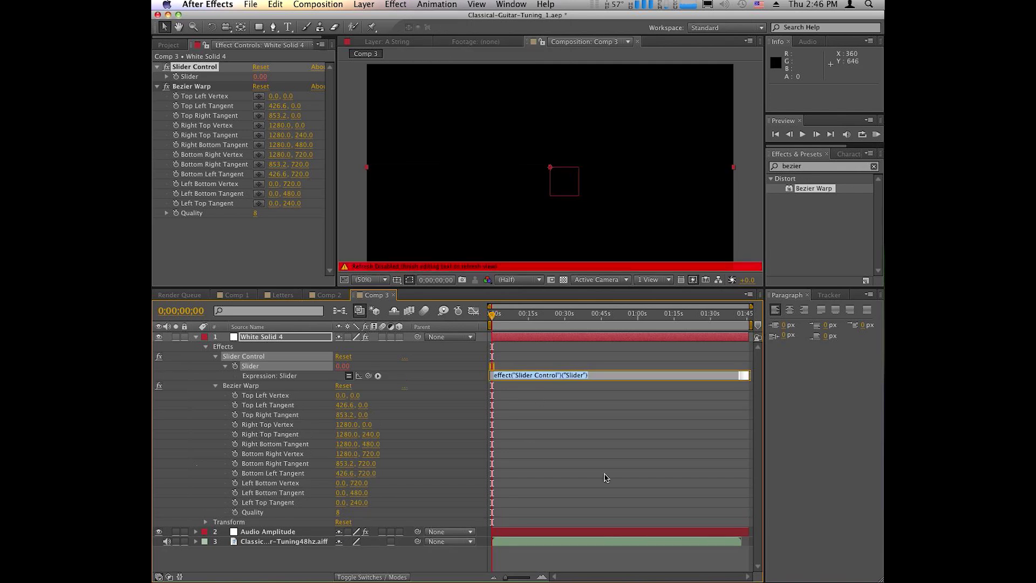
key("super+v")
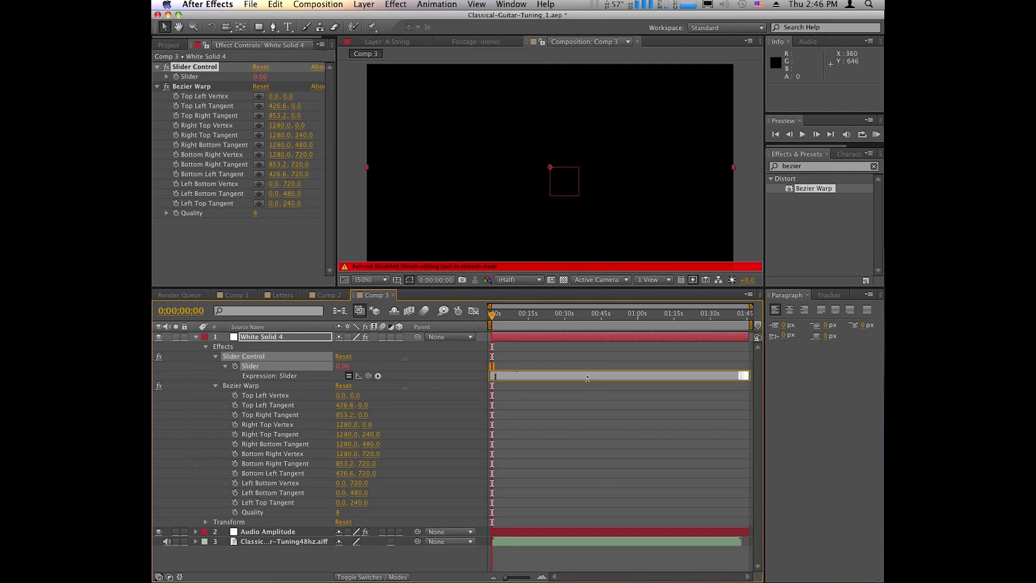
left_click_drag(589, 381, 589, 428)
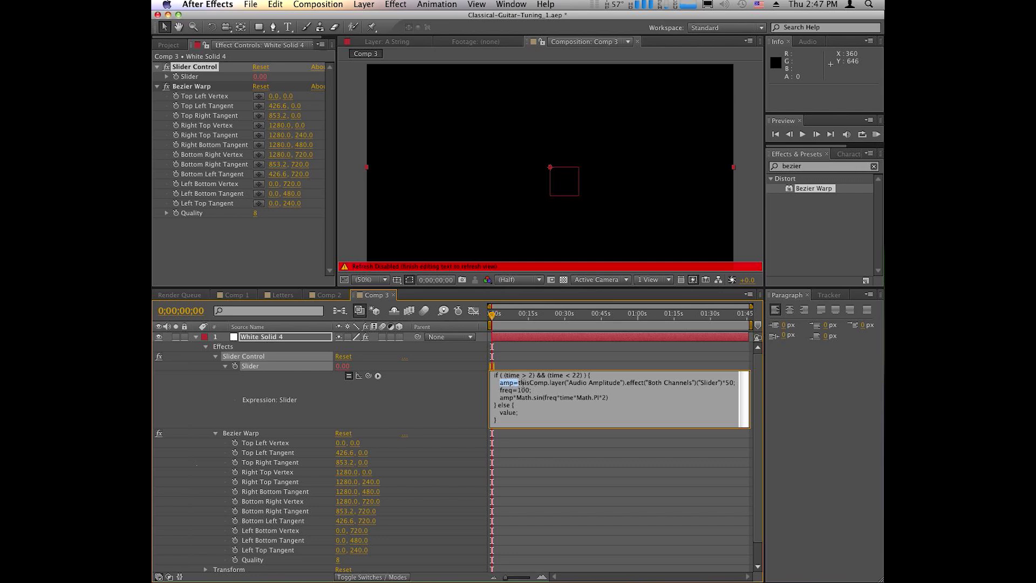
Step: Commit the Slider expression and check Audio Amplitude's Both Channels level around 0;00;11;10
left_click(521, 383)
left_click(196, 337)
left_click(271, 347)
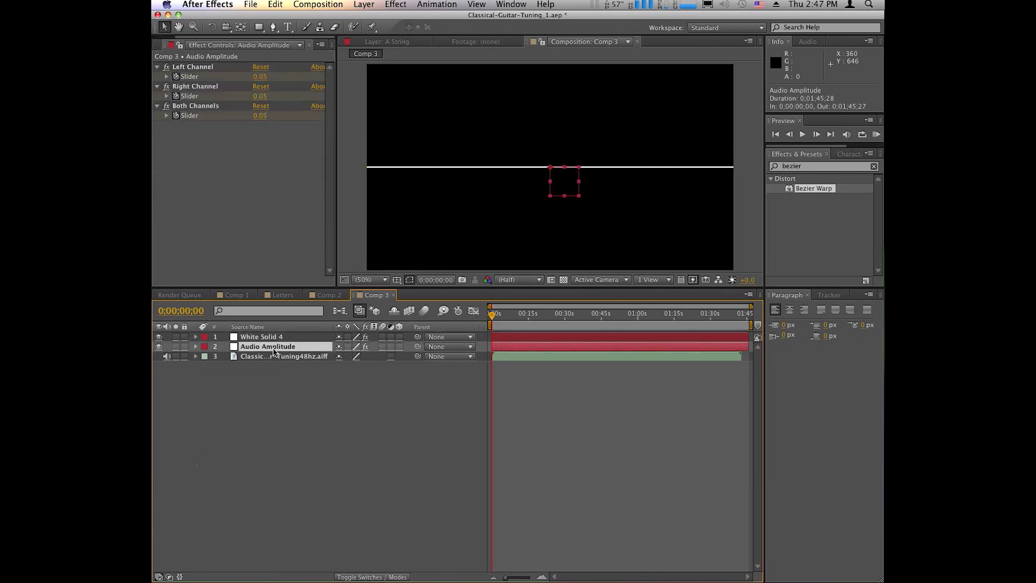
left_click(195, 347)
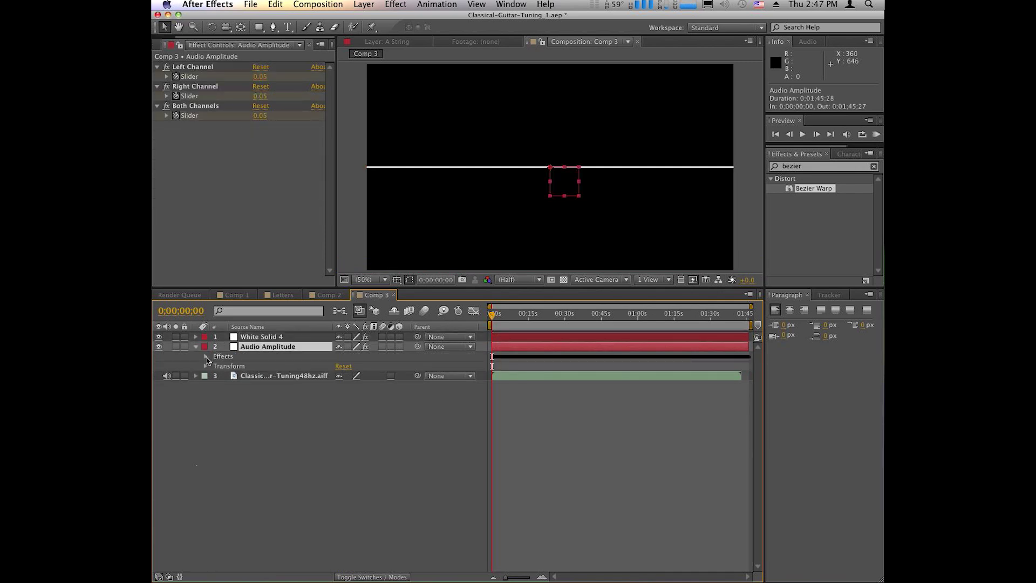
left_click(207, 356)
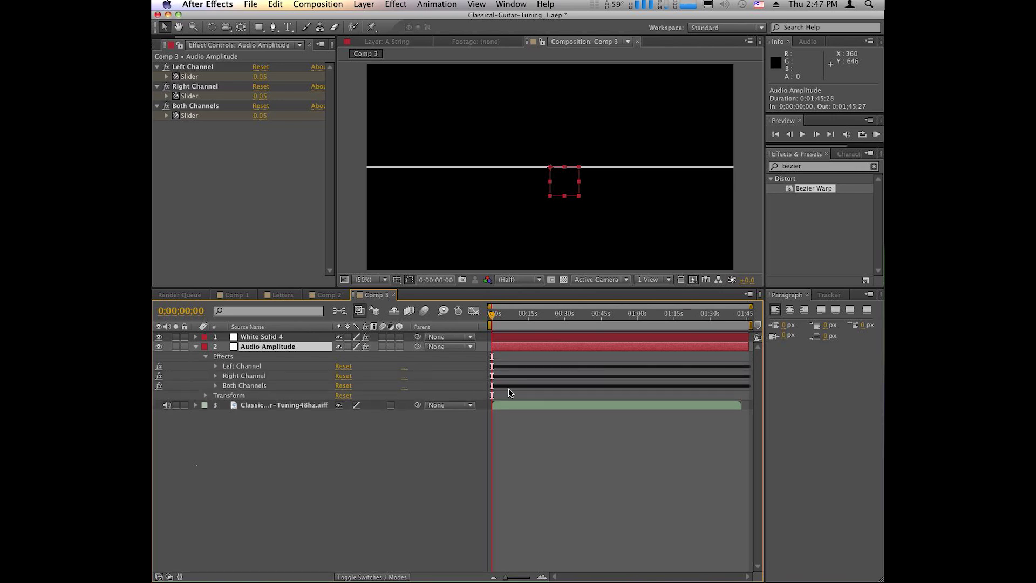
left_click(216, 385)
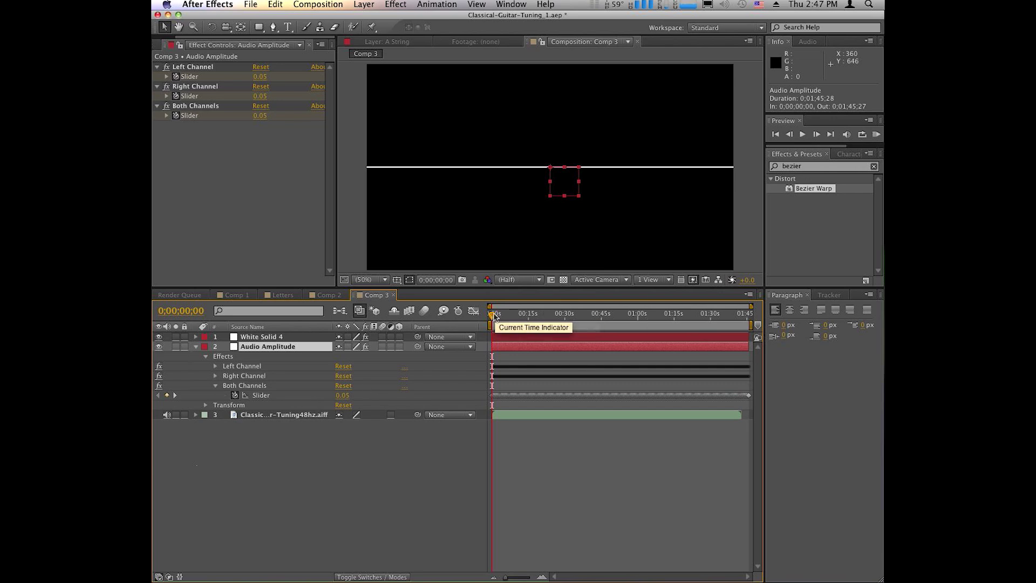
mouse_move(494, 316)
left_mouse_down()
mouse_move(558, 319)
mouse_move(491, 318)
left_mouse_up()
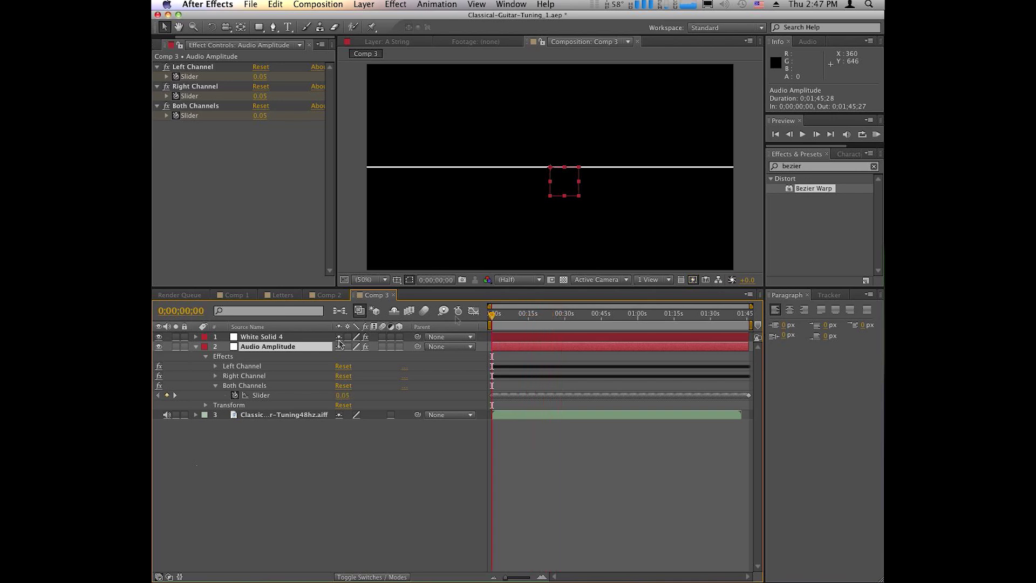
left_click(196, 347)
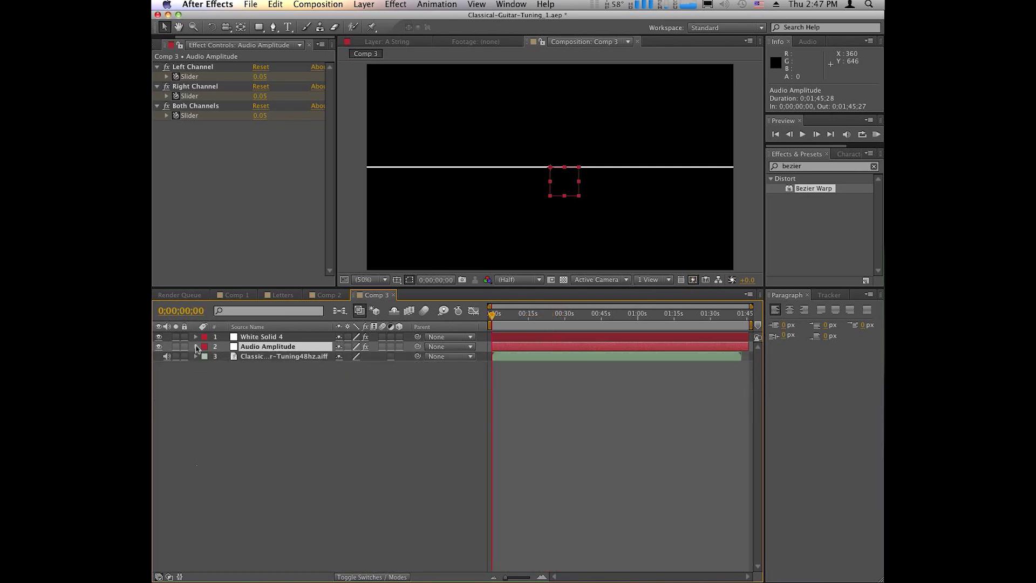
Step: Expand White Solid 4 and review the Slider expression around freq=100
left_click(195, 337)
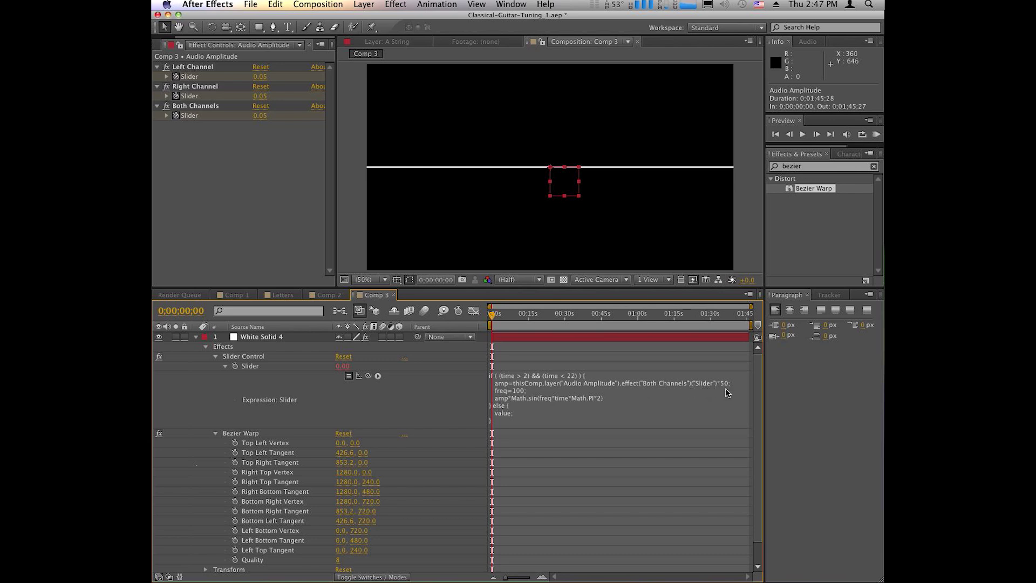
left_click(526, 400)
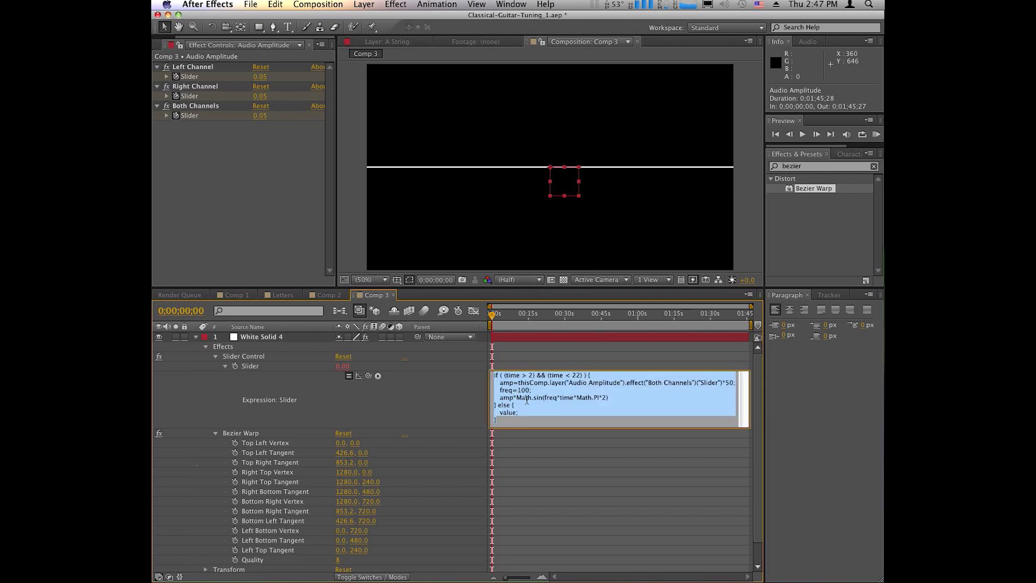
left_click(532, 389)
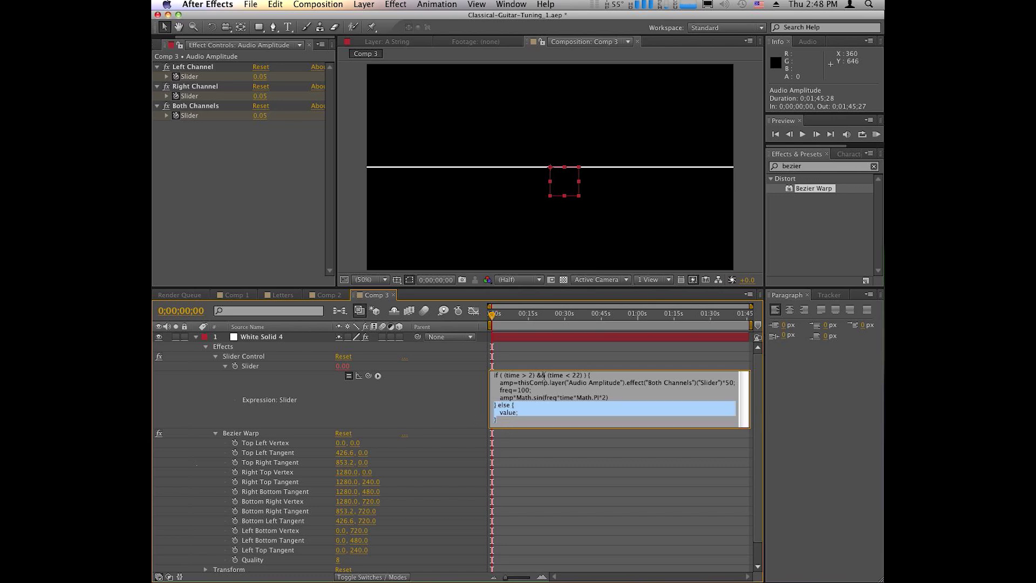
key("KP_Enter")
Step: Review the expression's first-line time condition, then select Bezier Warp to show its handles
left_click(595, 381)
left_click(602, 377)
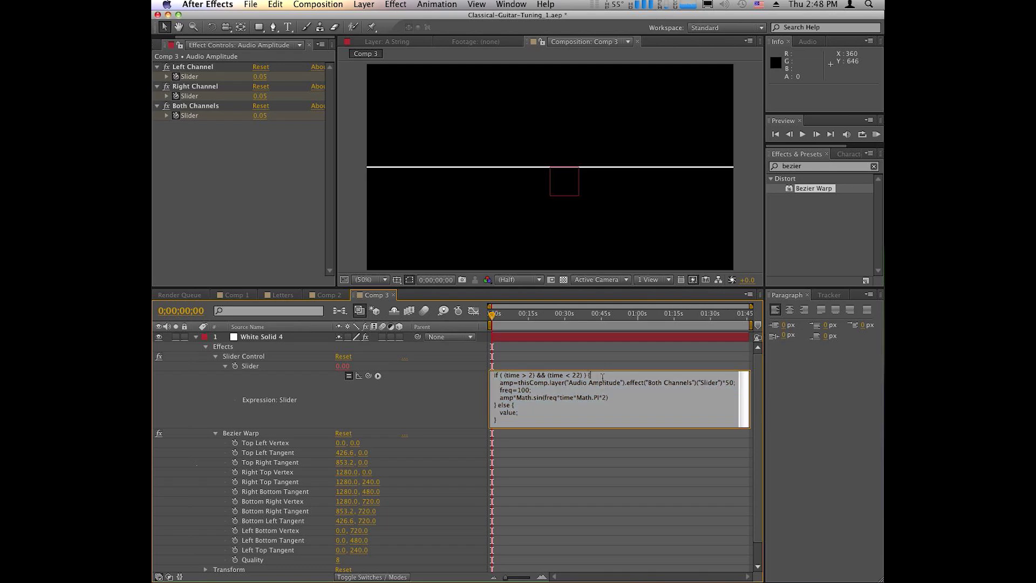
left_click_drag(589, 376, 494, 375)
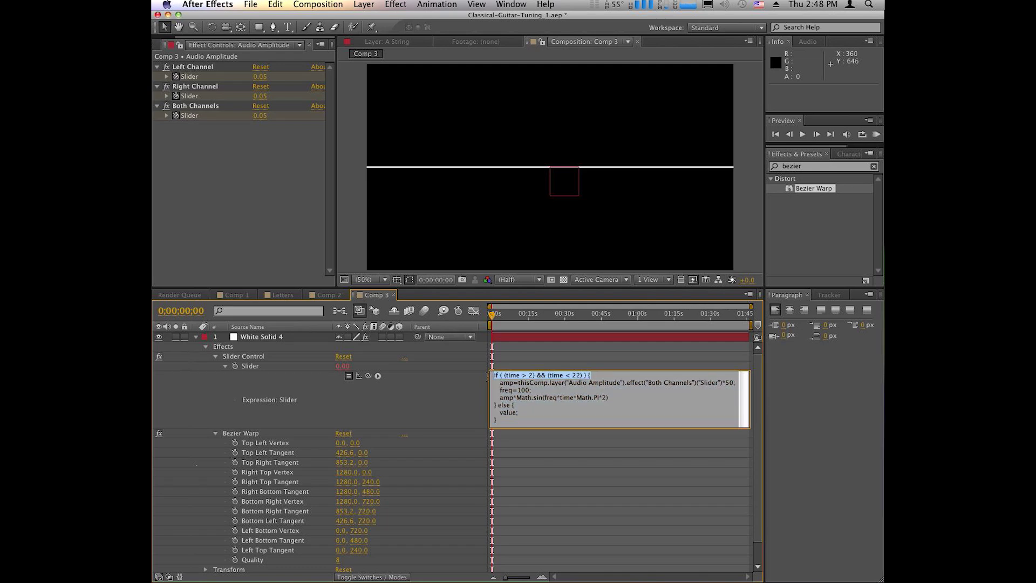
left_click(619, 377)
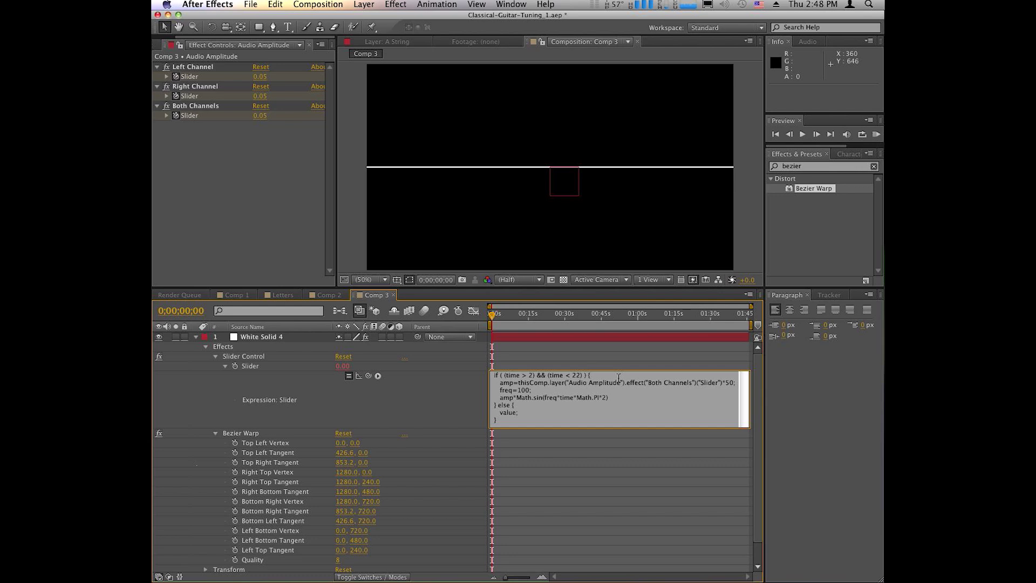
left_click(494, 441)
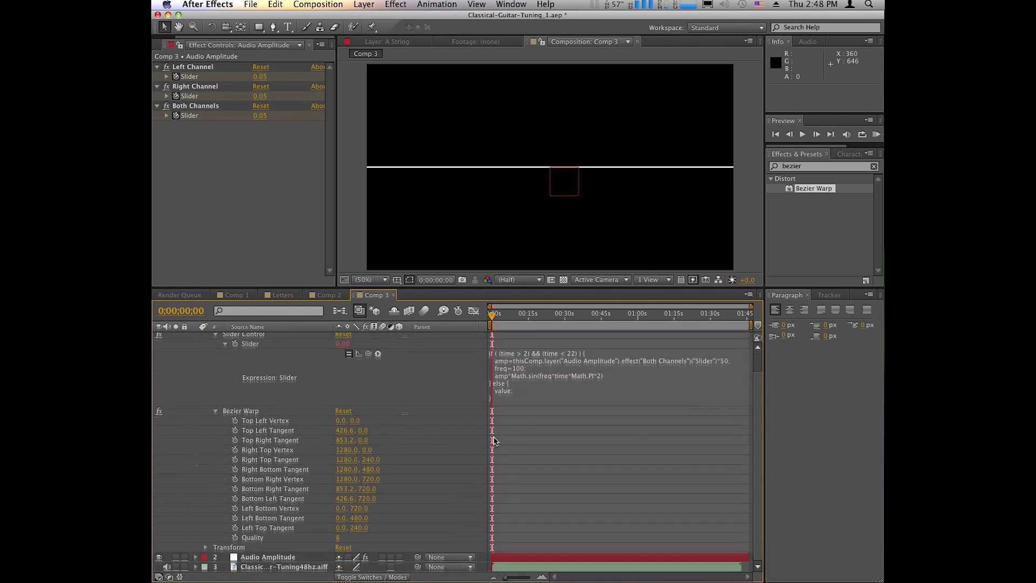
left_click(262, 411)
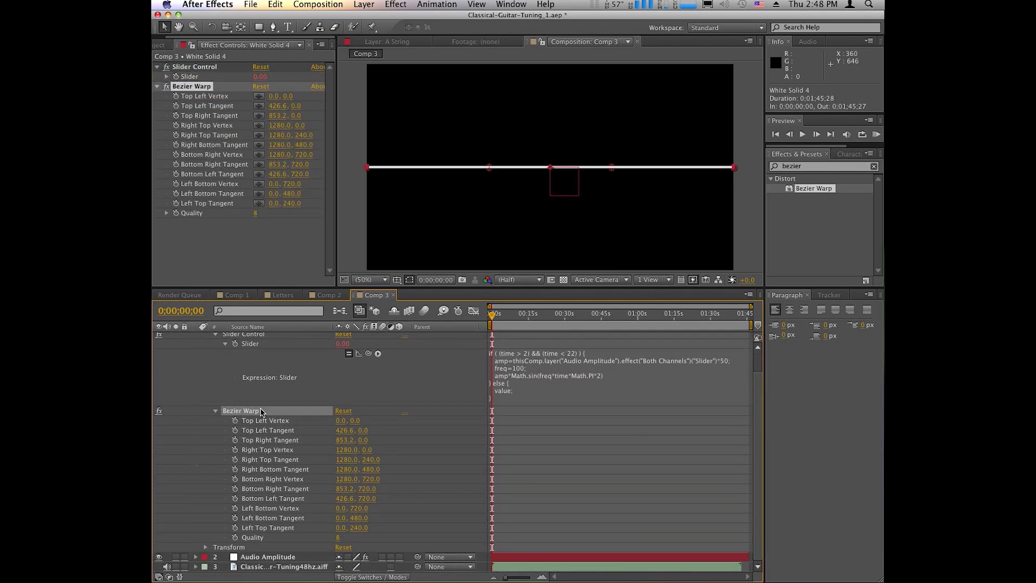
Step: Add value+[2,effect("Slider Control").param("Slider")] expressions to the Top Left and Top Right Tangents
left_click(273, 469)
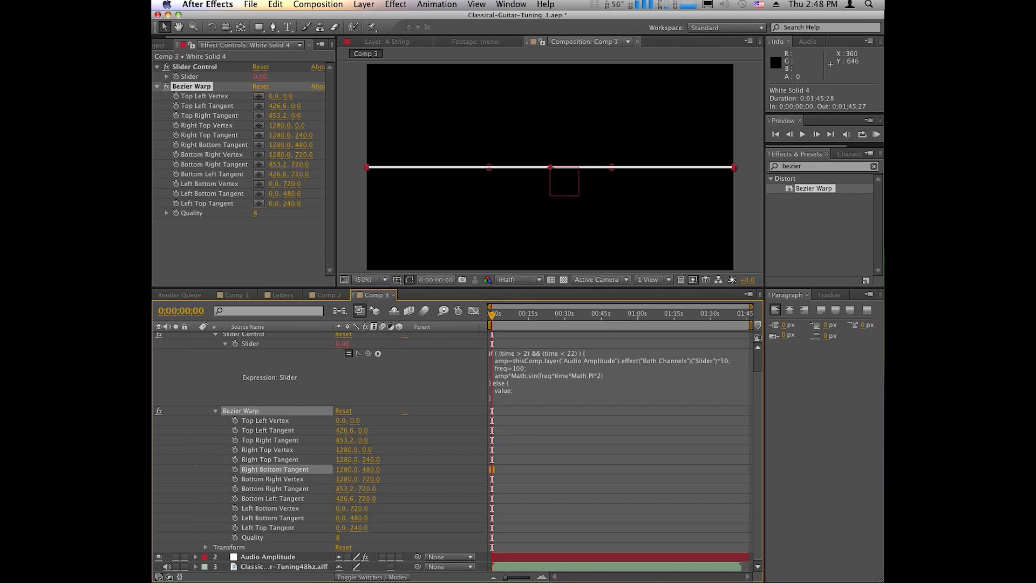
key("super+Tab")
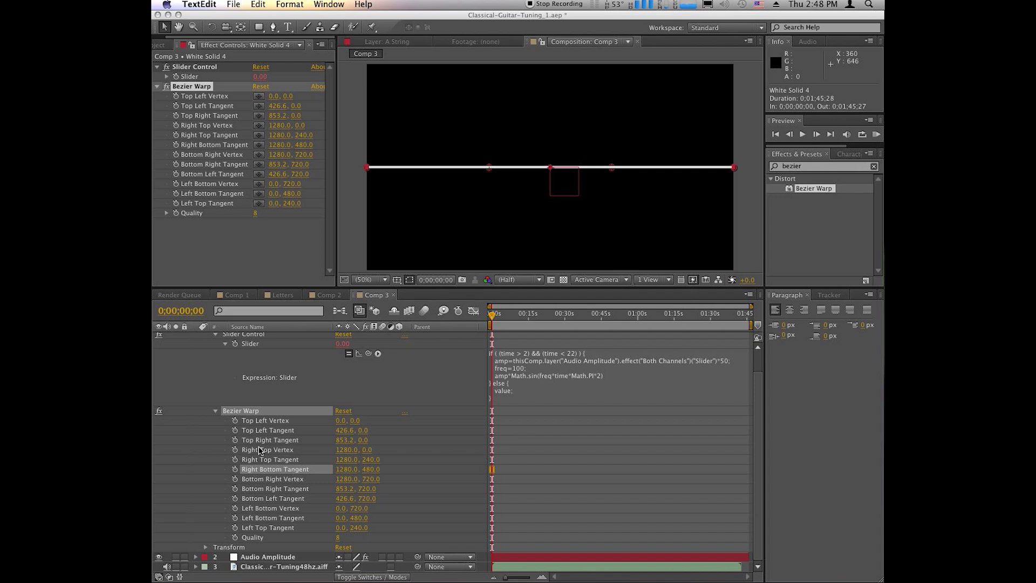
left_click(304, 434)
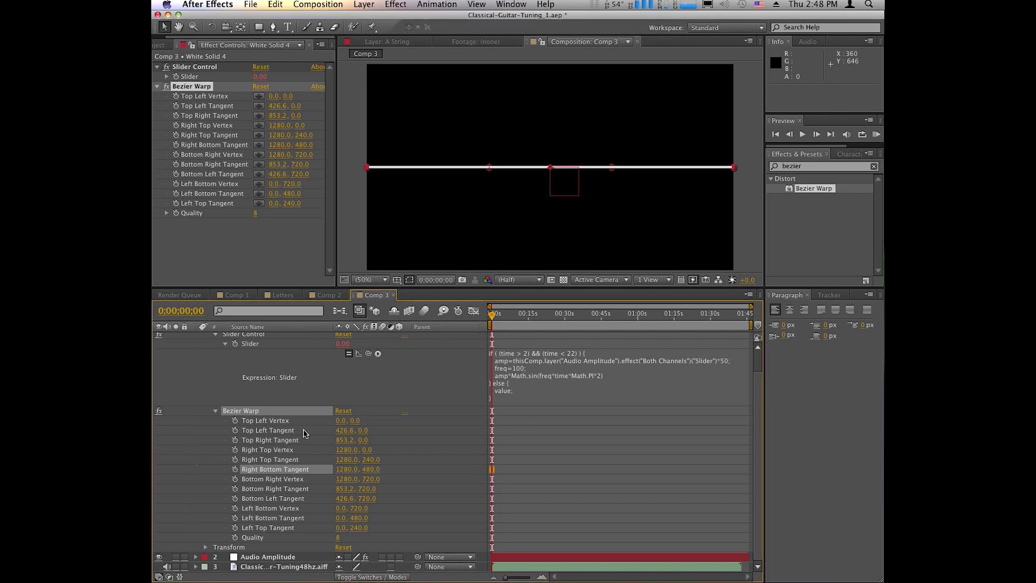
left_click(305, 432)
left_click(448, 4)
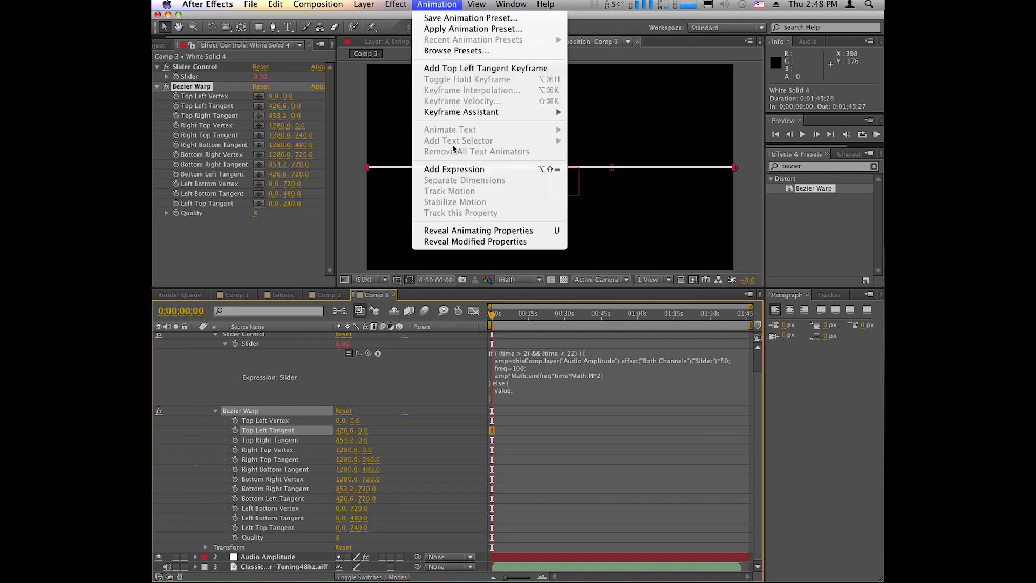
left_click(454, 169)
type("value+[2,effect(\"Slider Control\").param(\"Slider\")]")
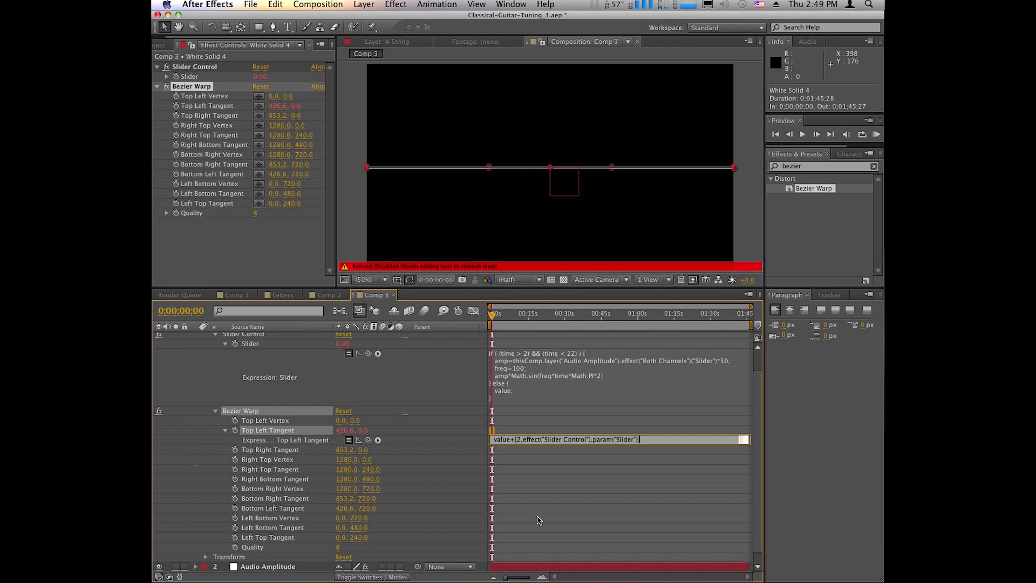
left_click(275, 450)
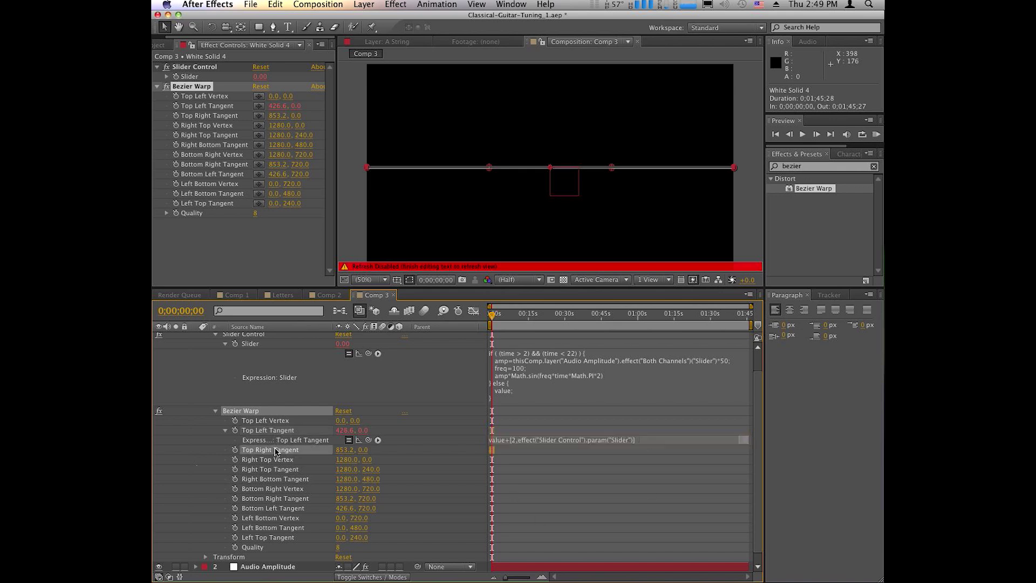
left_click(437, 4)
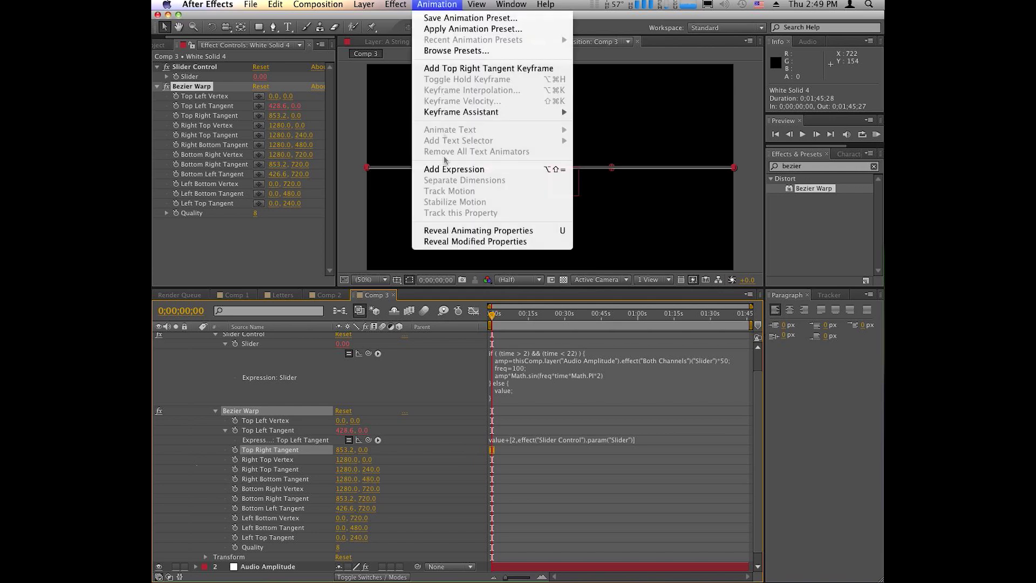
left_click(446, 169)
type("value+[2,effect(\"Slider Control\").param(\"Slider\")]")
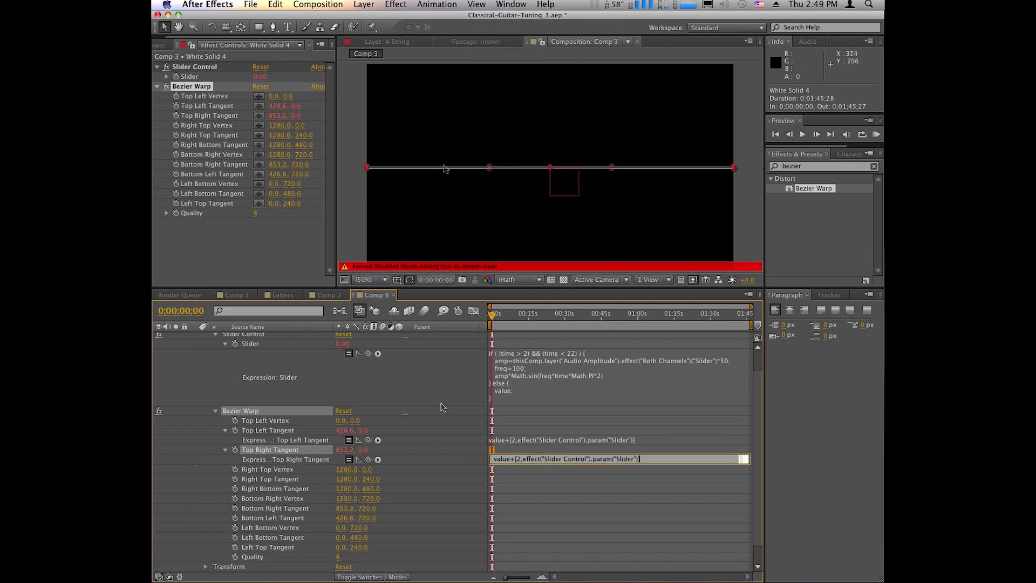
Step: Add the same Slider-linked expression to the Bottom Right and Bottom Left Tangents
left_click(283, 509)
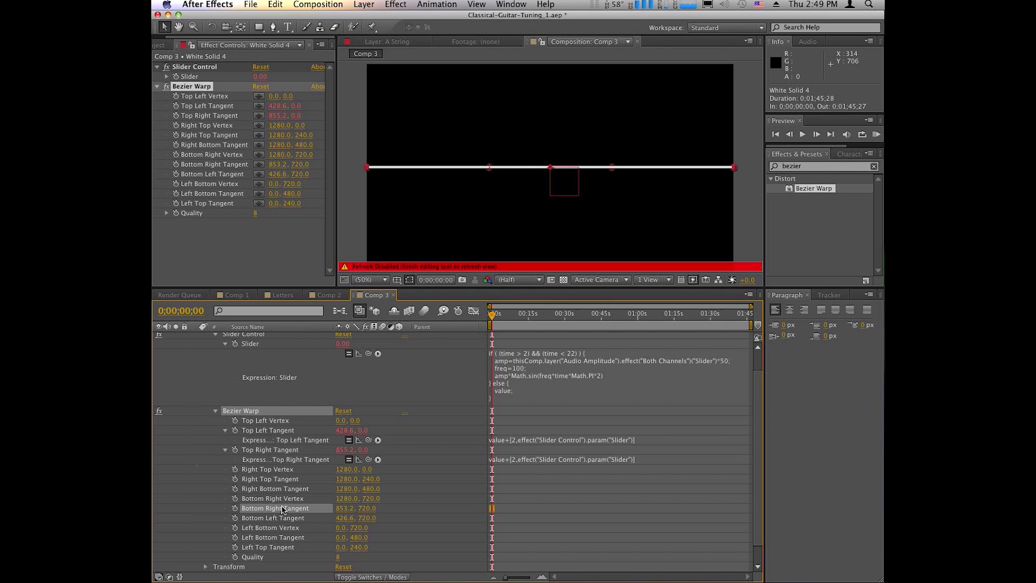
left_click(436, 4)
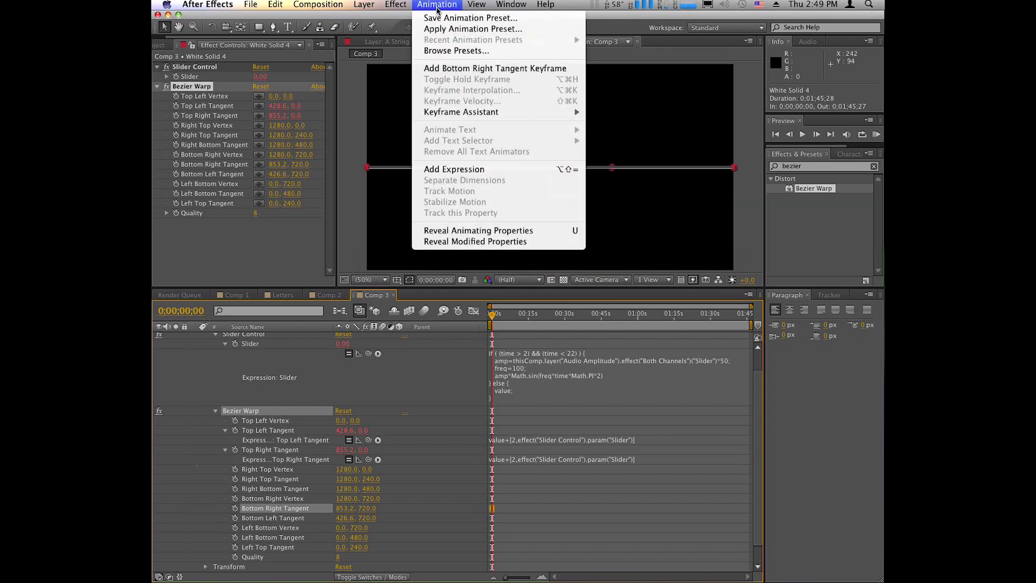
left_click(462, 171)
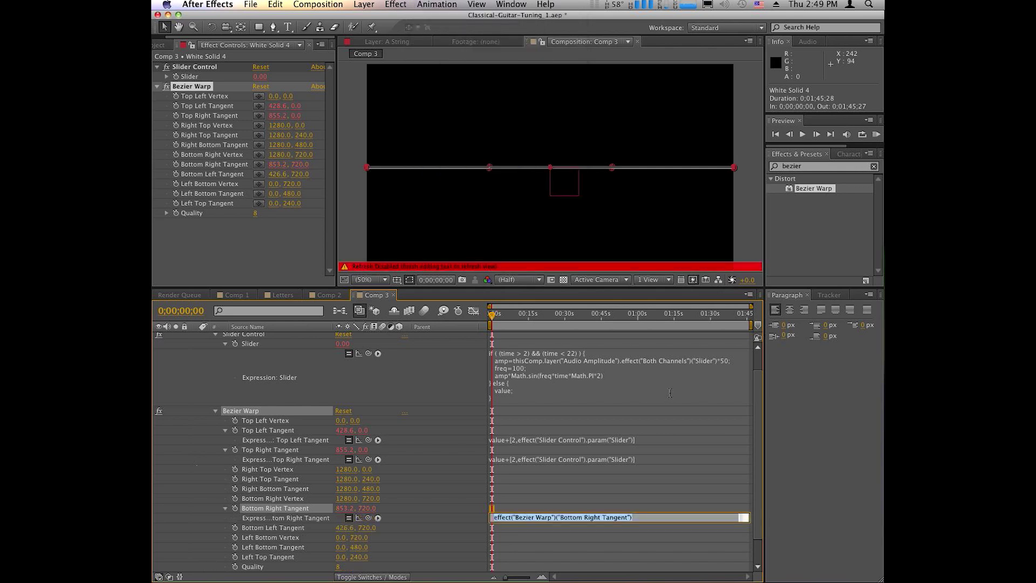
type("value+[2,effect(\"Slider Control\").param(\"Slider\")]")
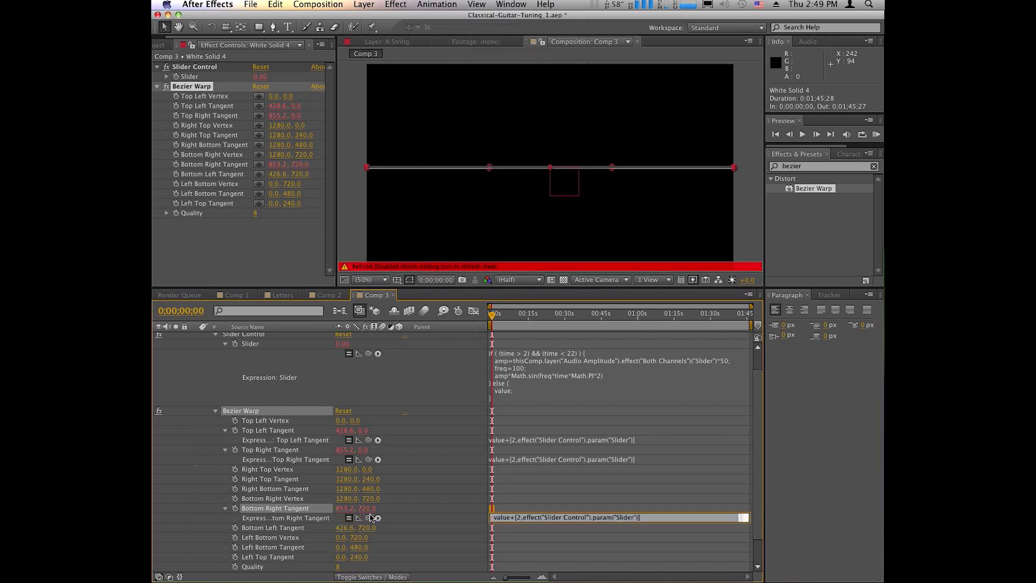
left_click(265, 528)
left_click(436, 4)
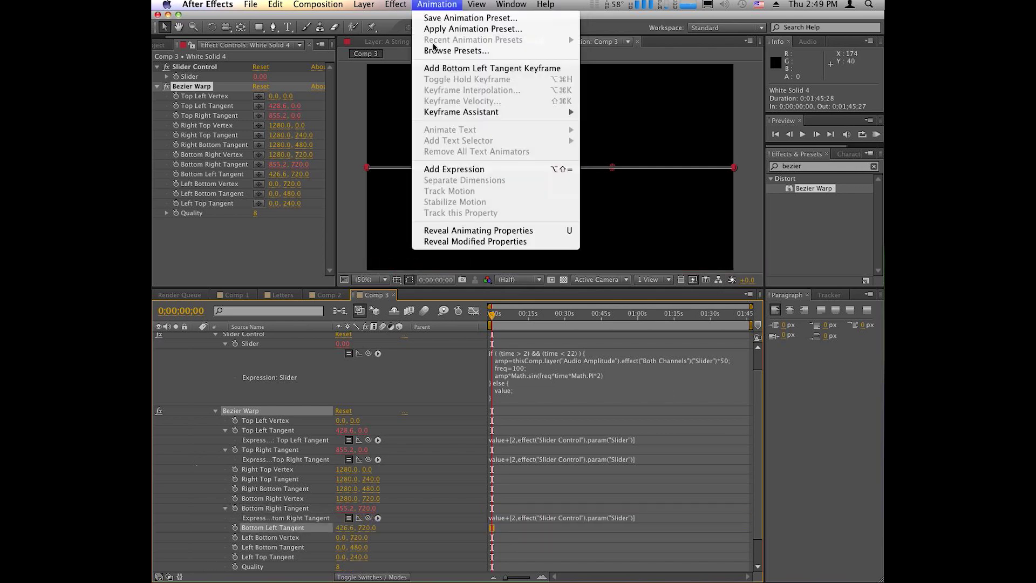
left_click(441, 169)
type("value+[2,effect(\"Slider Control\").param(\"Slider\")]")
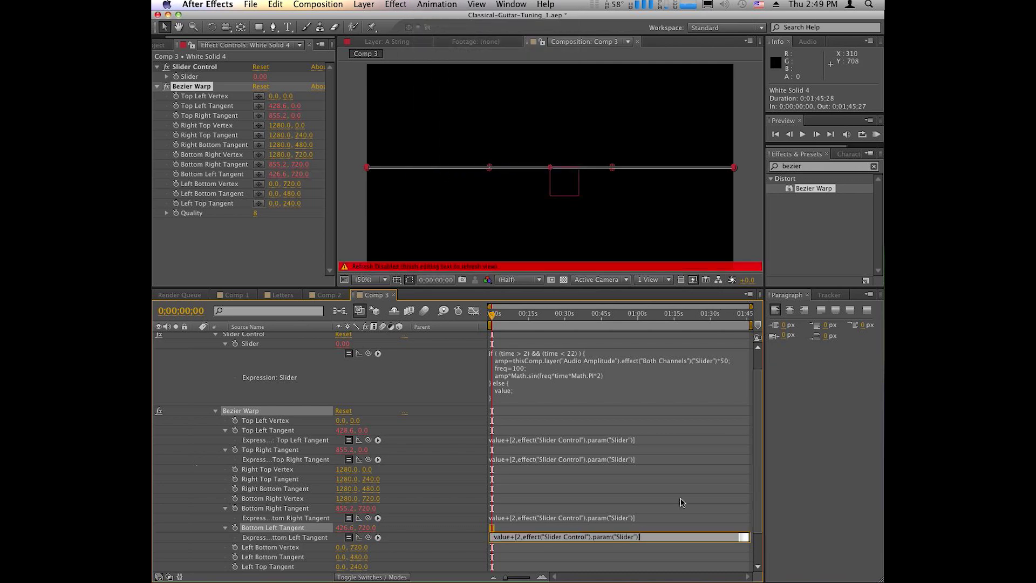
Step: Commit the Bottom Left Tangent expression and collapse White Solid 4's properties
left_click(245, 374)
scroll(204, 350, "up", 1)
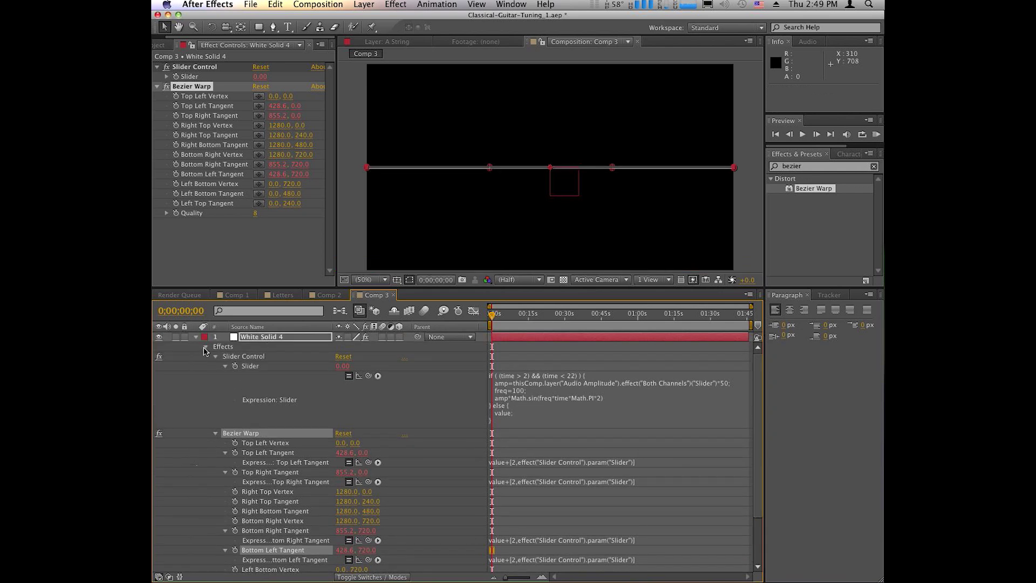
left_click(205, 347)
left_click(272, 432)
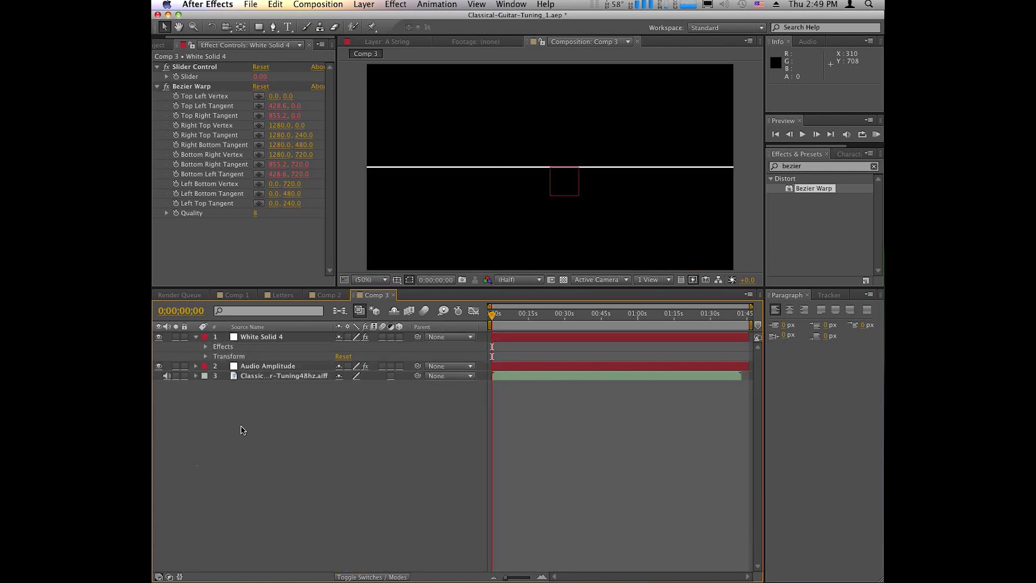
left_click(196, 337)
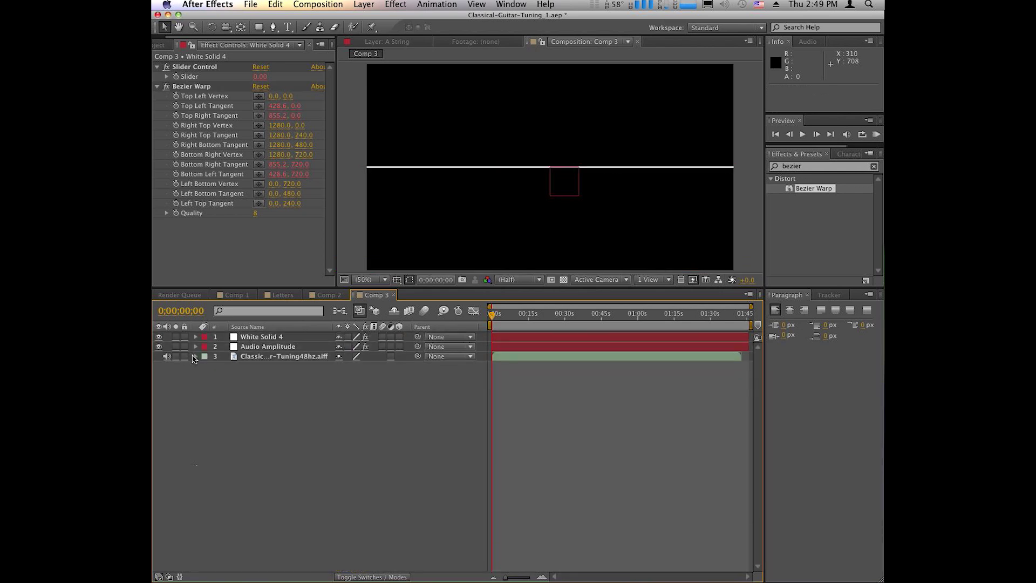
Step: Show the guitar audio's waveform and preview the composition to check the string's motion
left_click(196, 356)
left_click(206, 366)
left_click(215, 386)
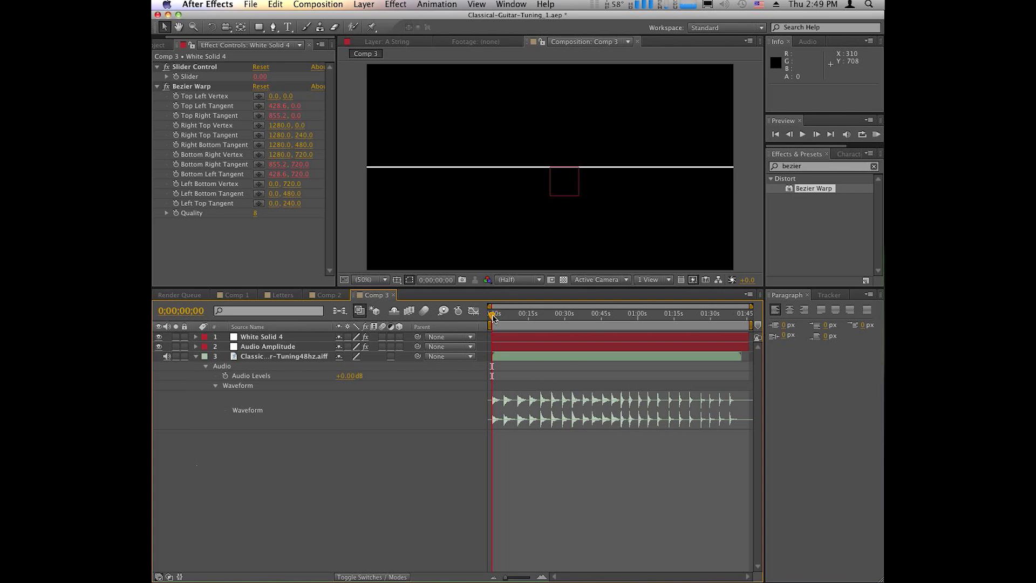
left_click_drag(492, 317, 525, 318)
key("space")
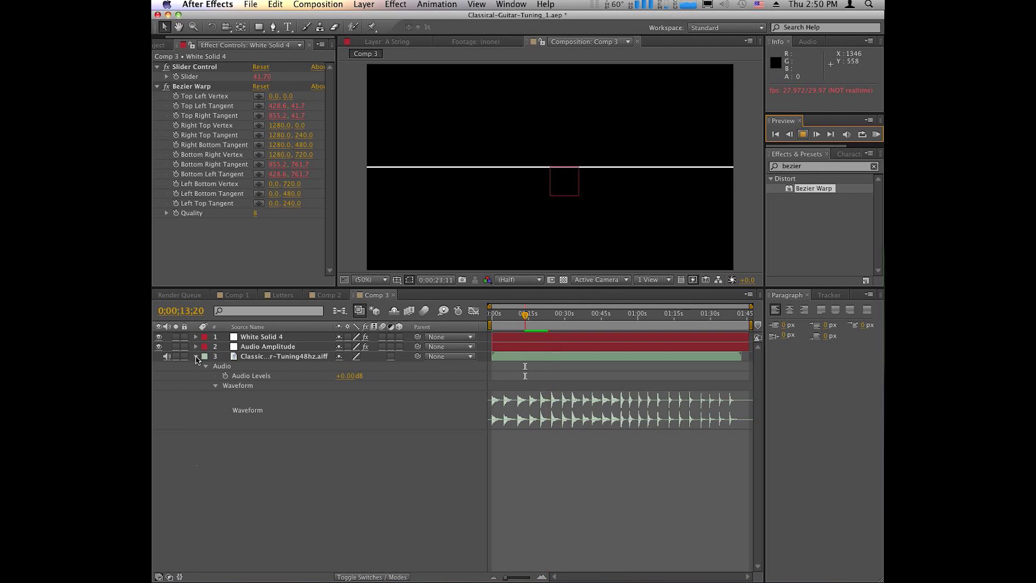
key("space")
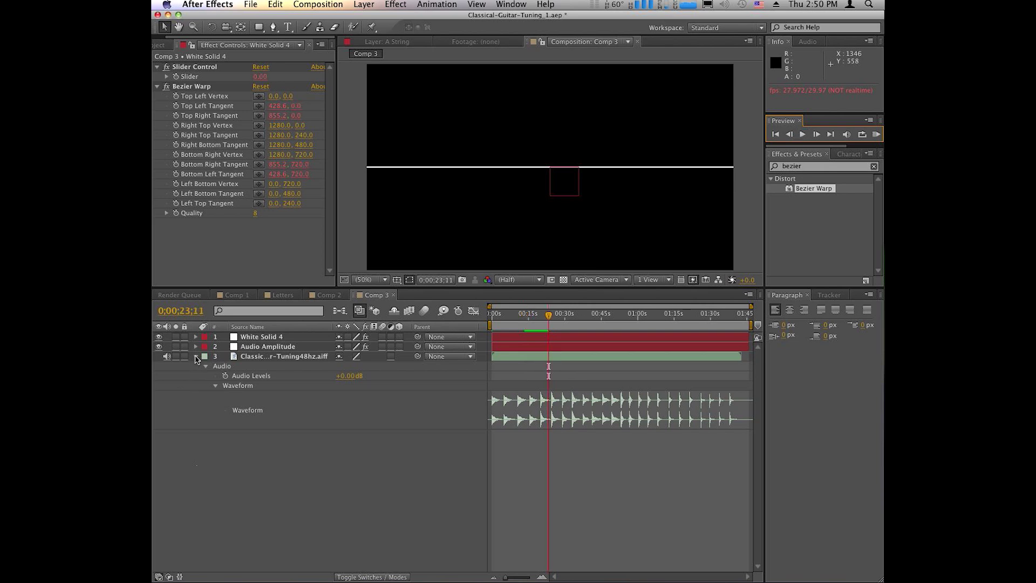
left_click(196, 356)
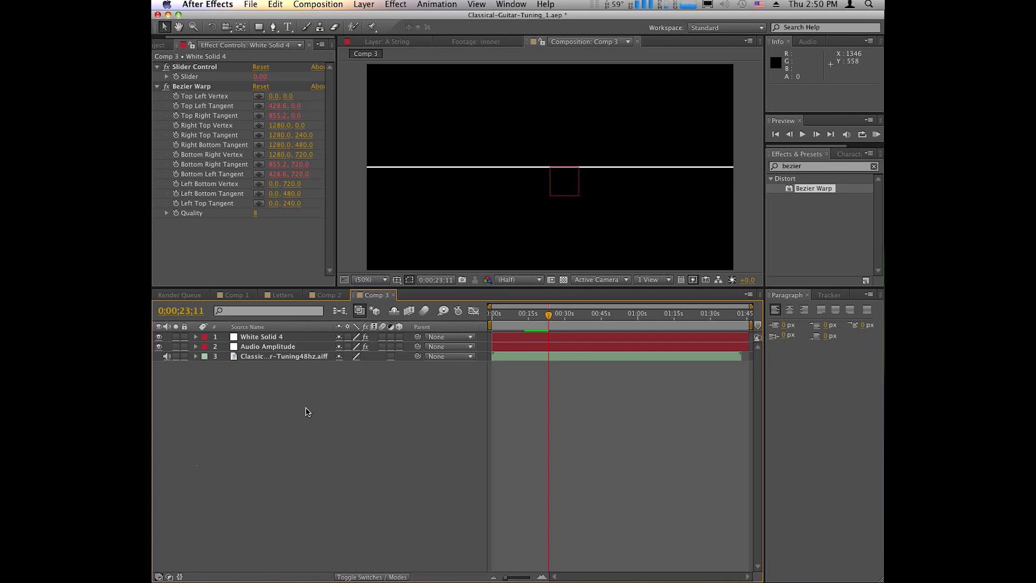
Step: Change the Top Left and Top Right Tangent expression multipliers from 2 to 10
left_click(196, 337)
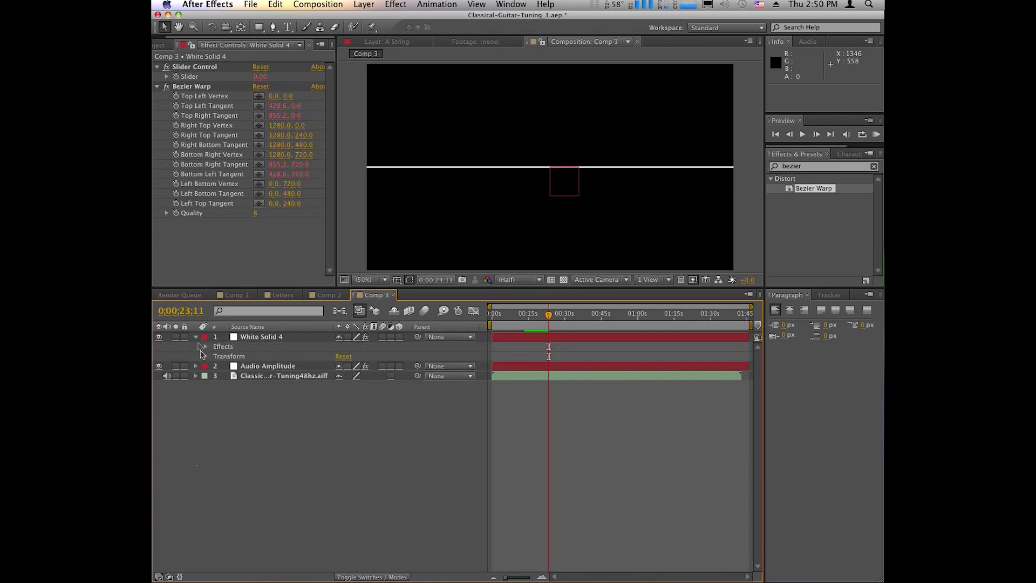
left_click(205, 347)
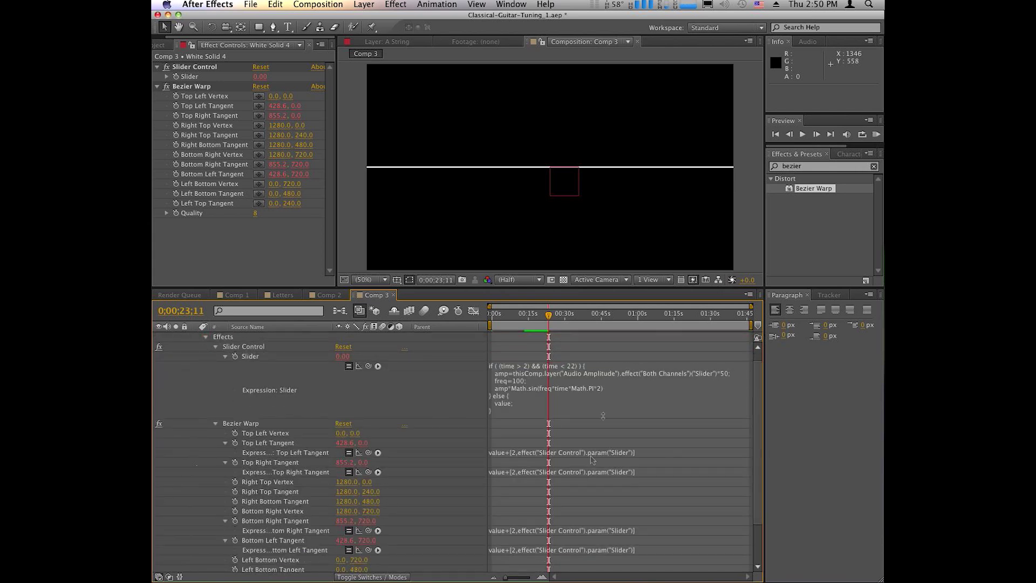
scroll(596, 416, "down", 1)
left_click(515, 433)
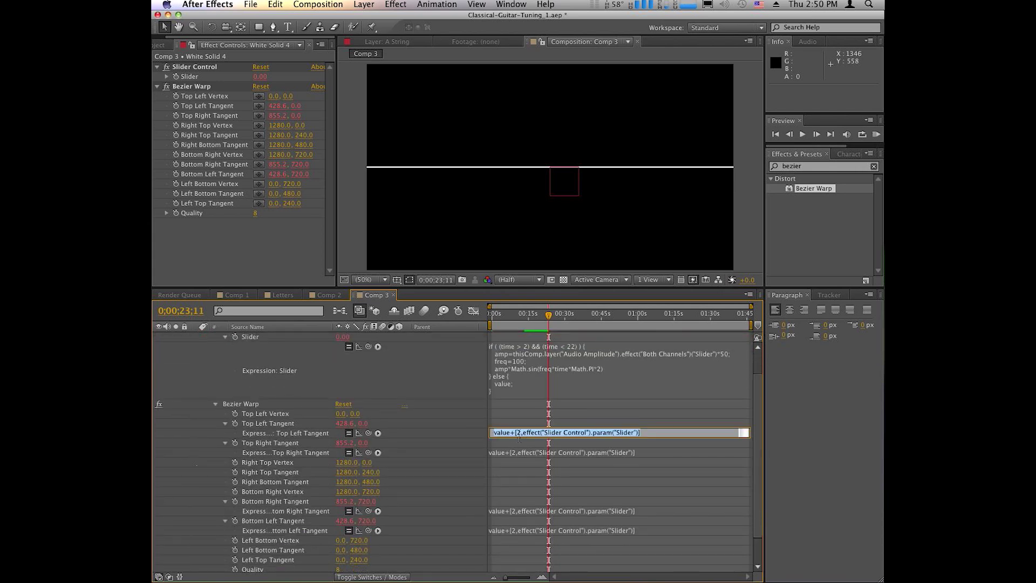
left_click(516, 433)
type("10")
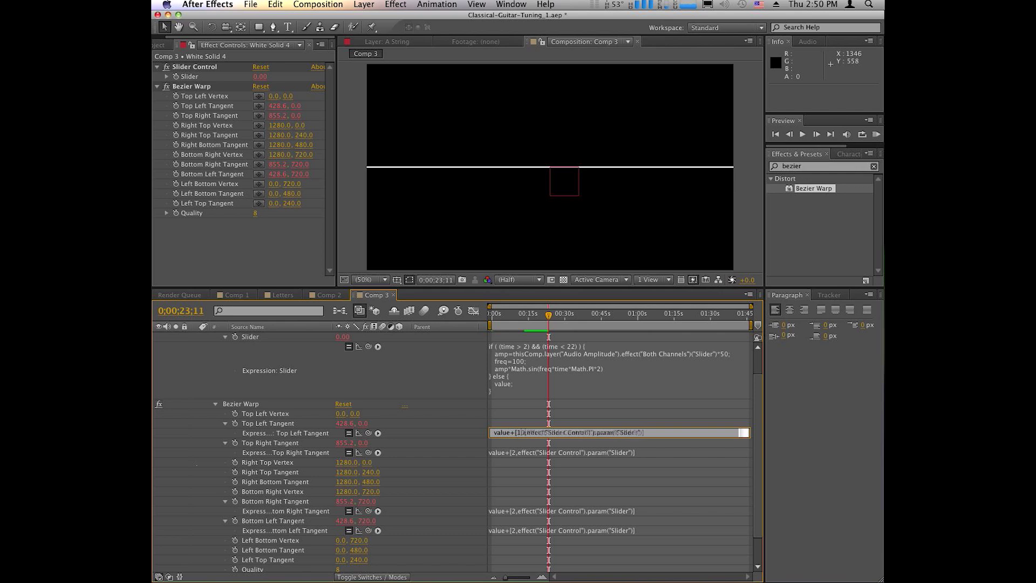
left_click(516, 472)
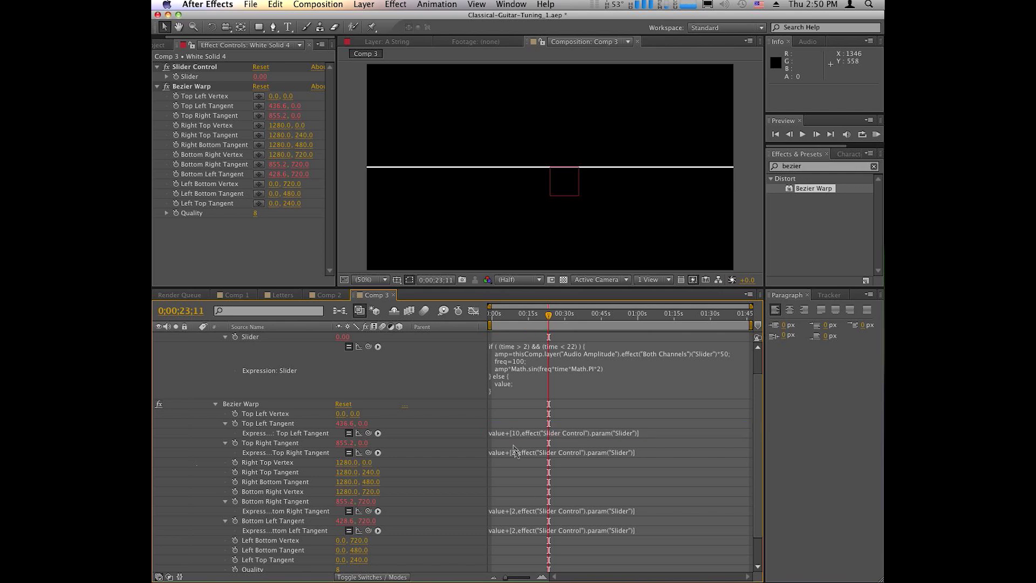
left_click(515, 452)
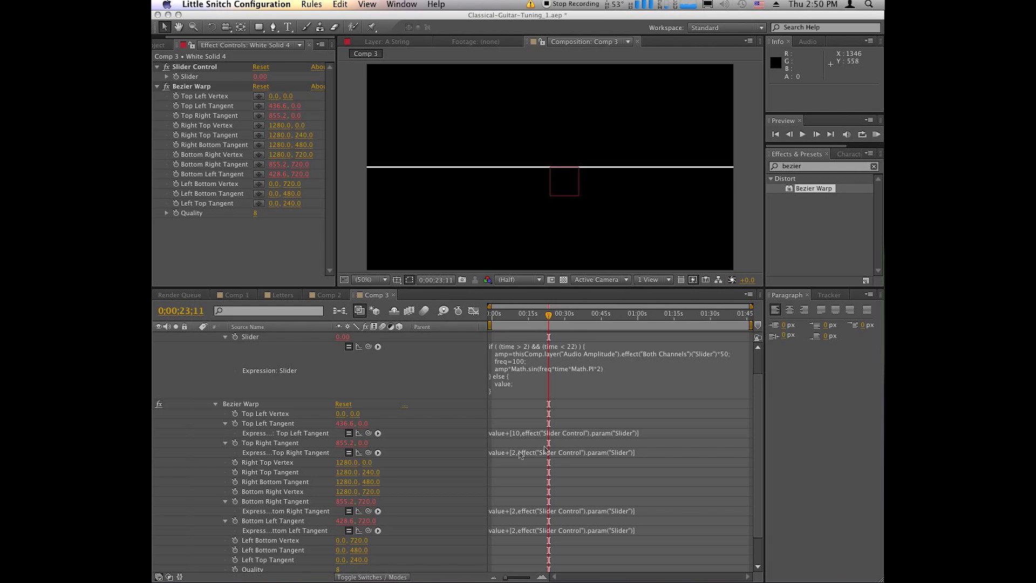
left_click(516, 454)
left_click(516, 453)
left_click(518, 454)
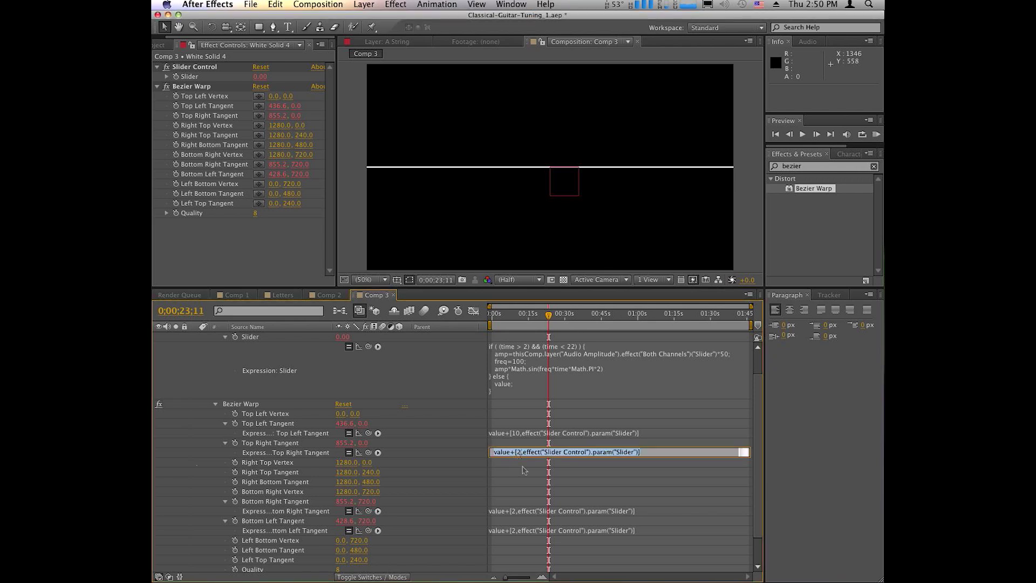
key("BackSpace")
type("10")
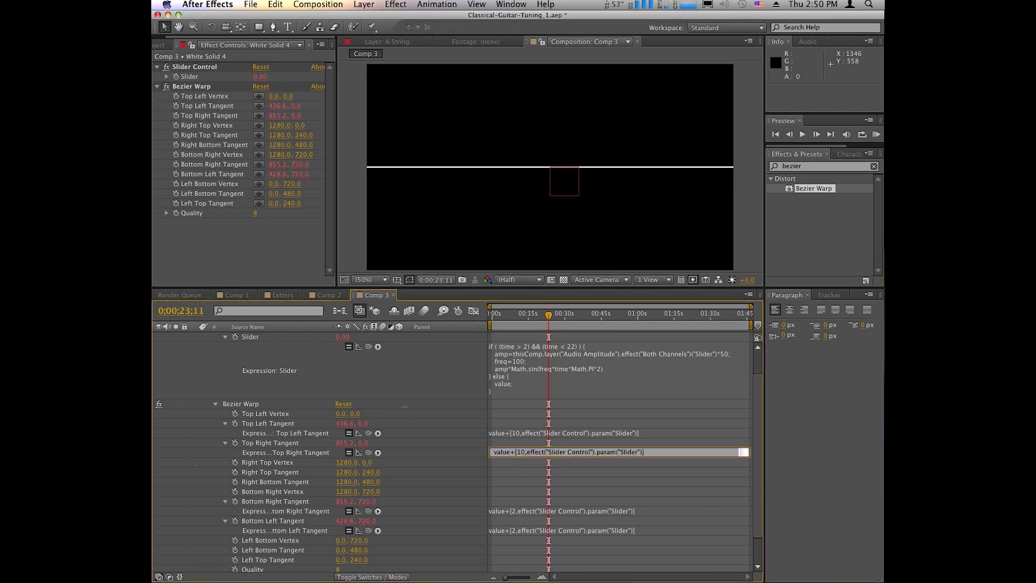
Step: Change the Bottom Right and Bottom Left Tangent expression multipliers from 2 to 10
left_click(518, 511)
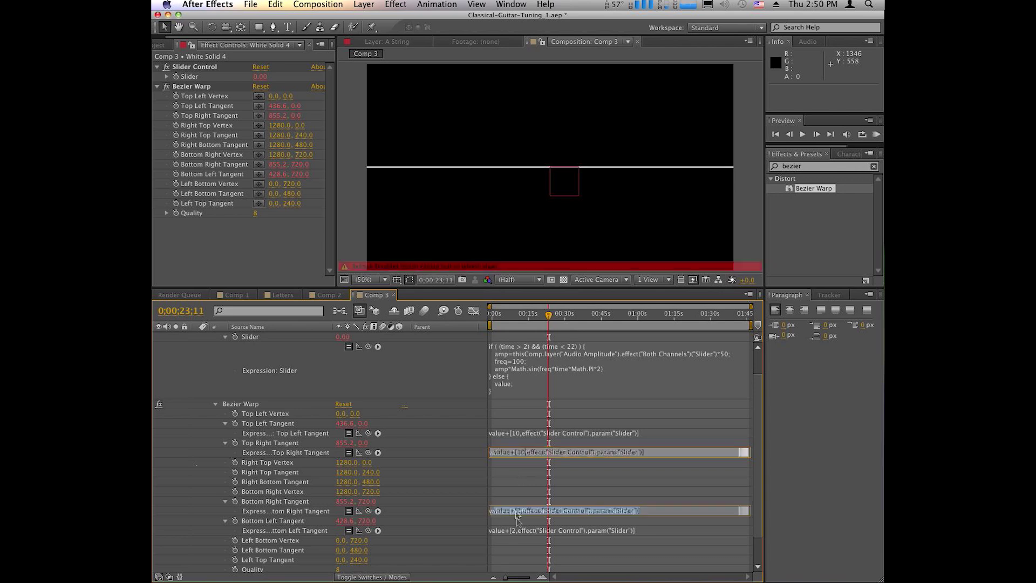
left_click(517, 511)
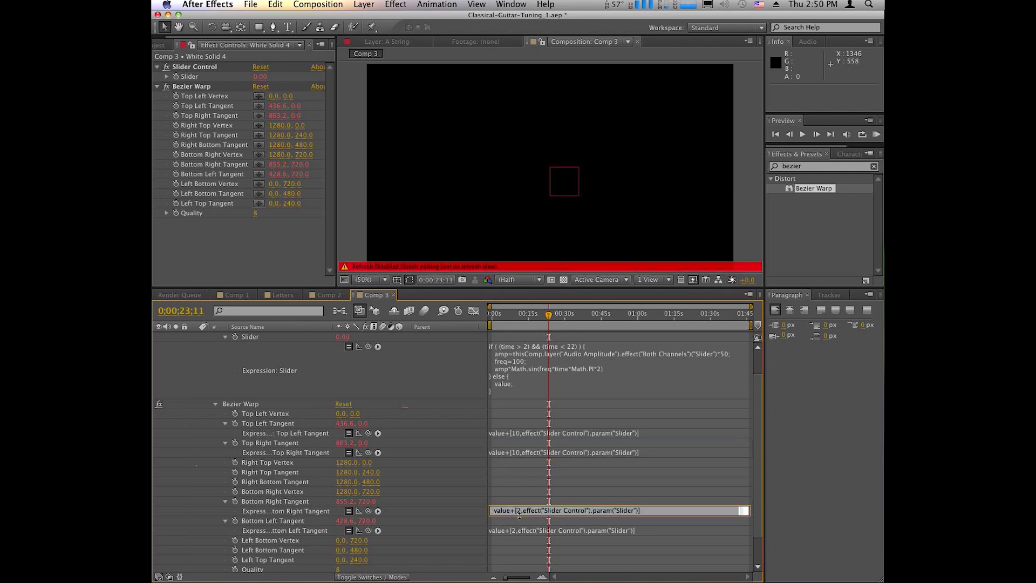
key("Delete")
type("10")
left_click(519, 531)
left_click(519, 531)
key("Delete")
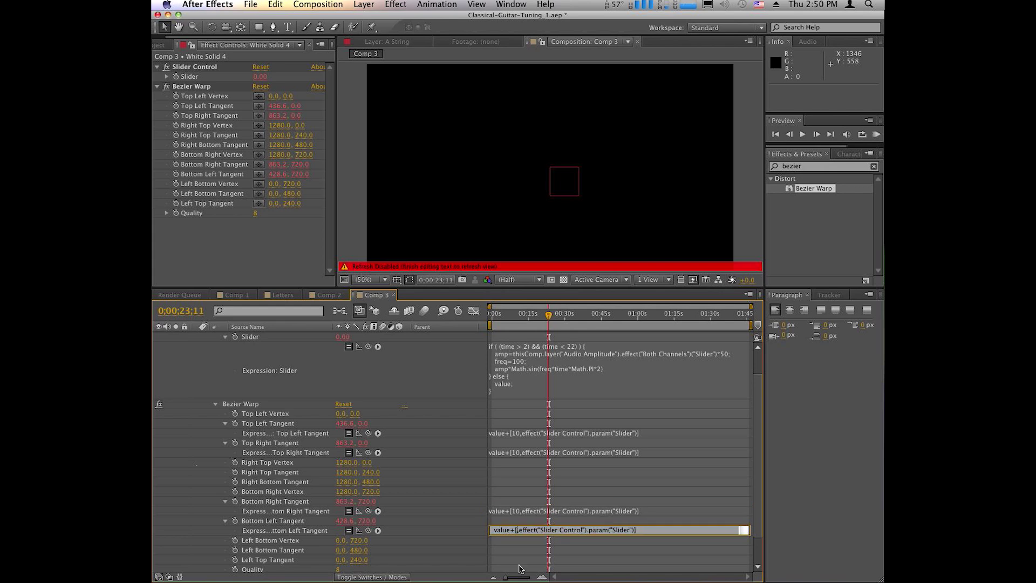
type("10")
left_click(521, 361)
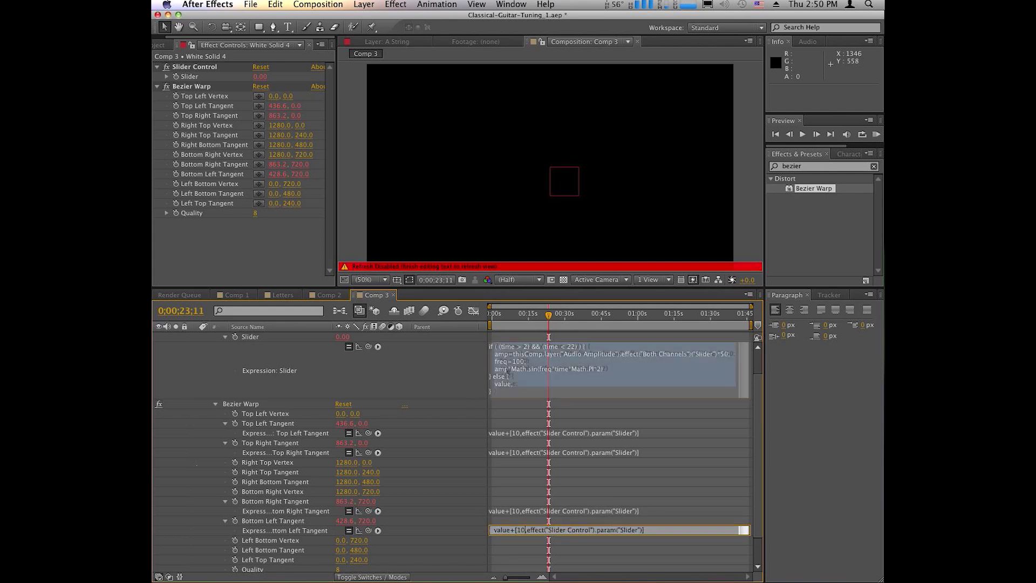
Step: Preview the string animation from the start to check its current motion, then stop playback
left_click(521, 413)
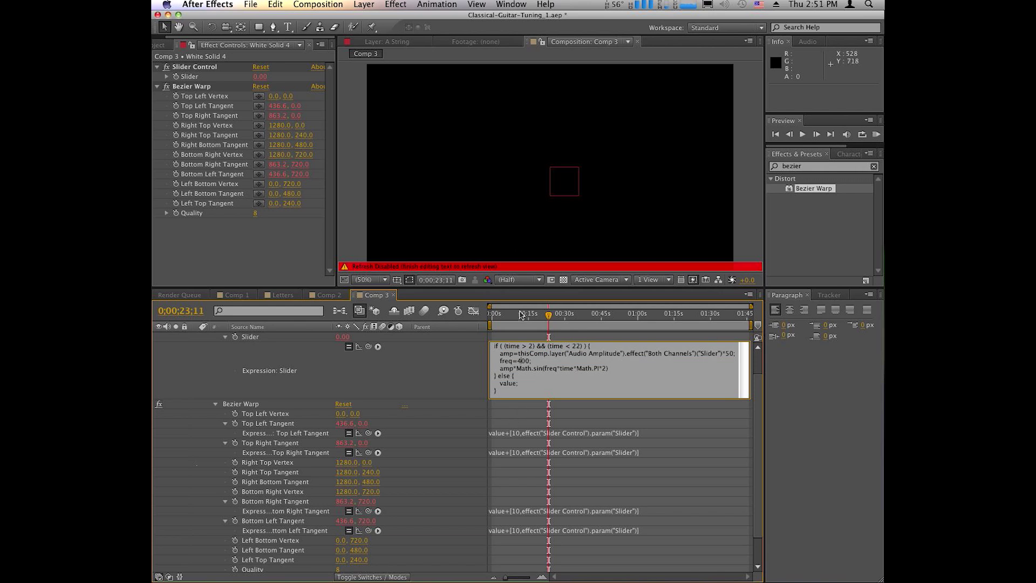
left_click_drag(521, 315, 491, 319)
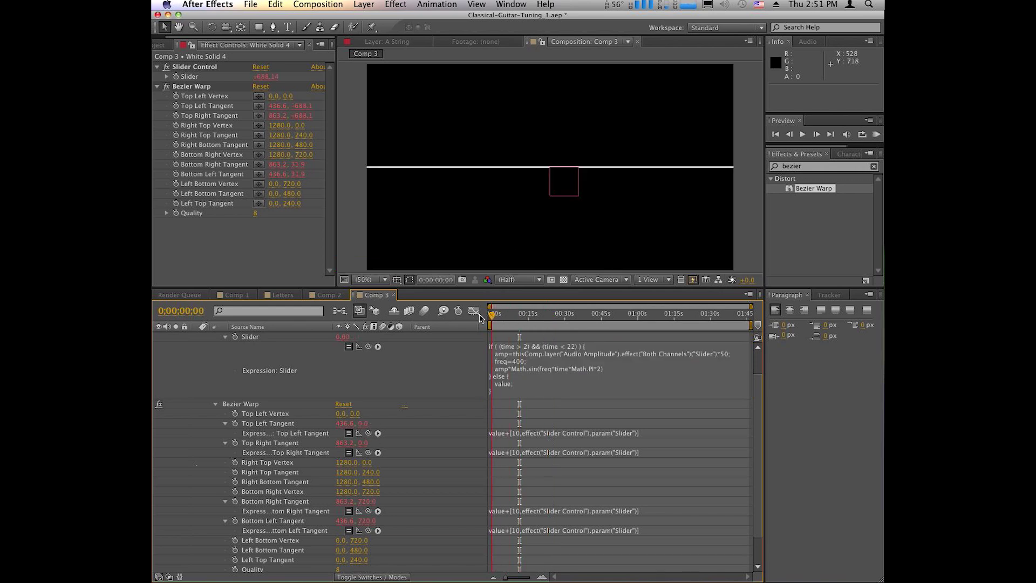
left_click(803, 134)
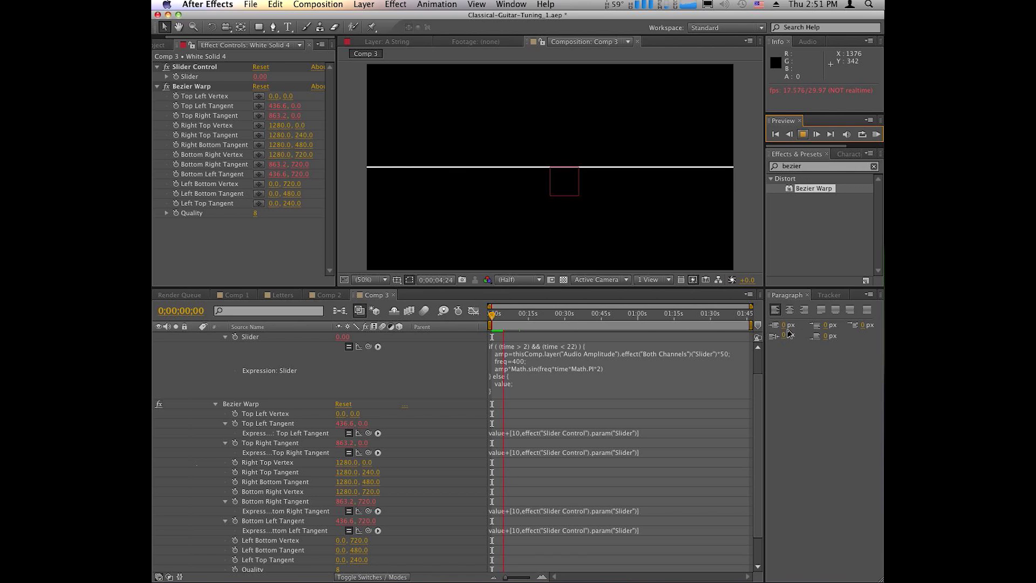
left_click(803, 134)
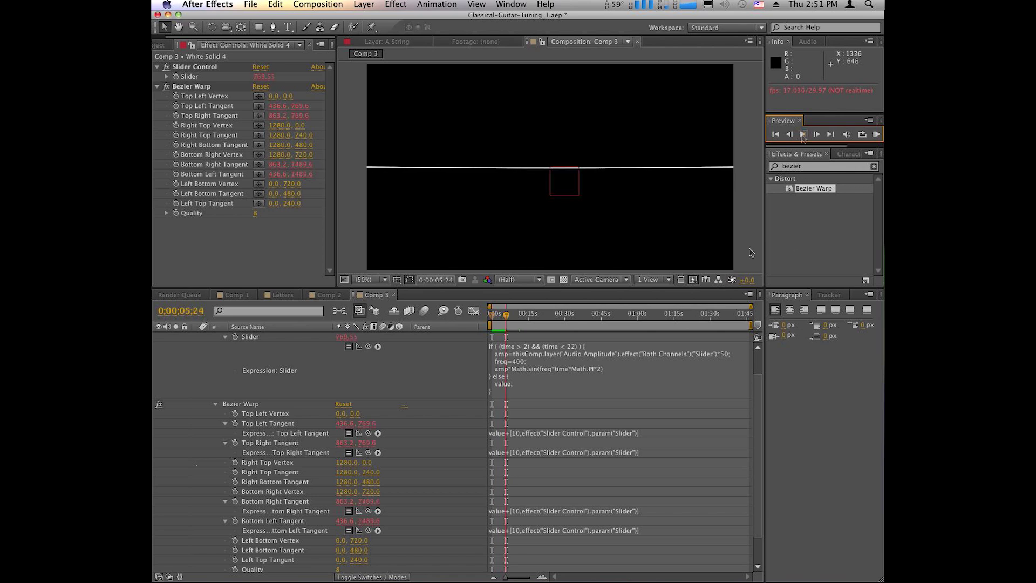
Step: Raise the Slider expression's amplitude multiplier from 50 to 500 and replay the preview
left_click(729, 355)
left_click(728, 354)
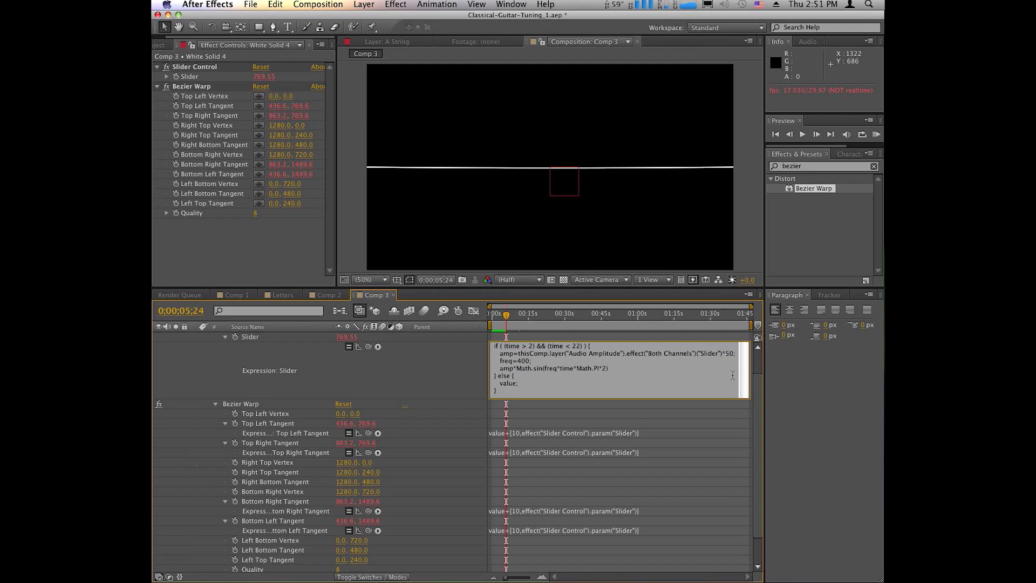
type("0")
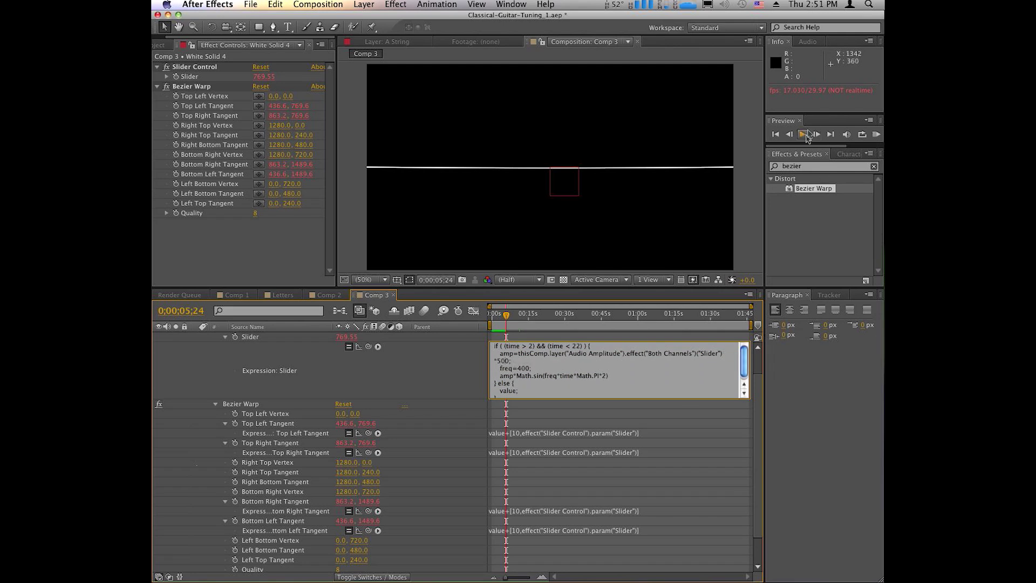
left_click(803, 135)
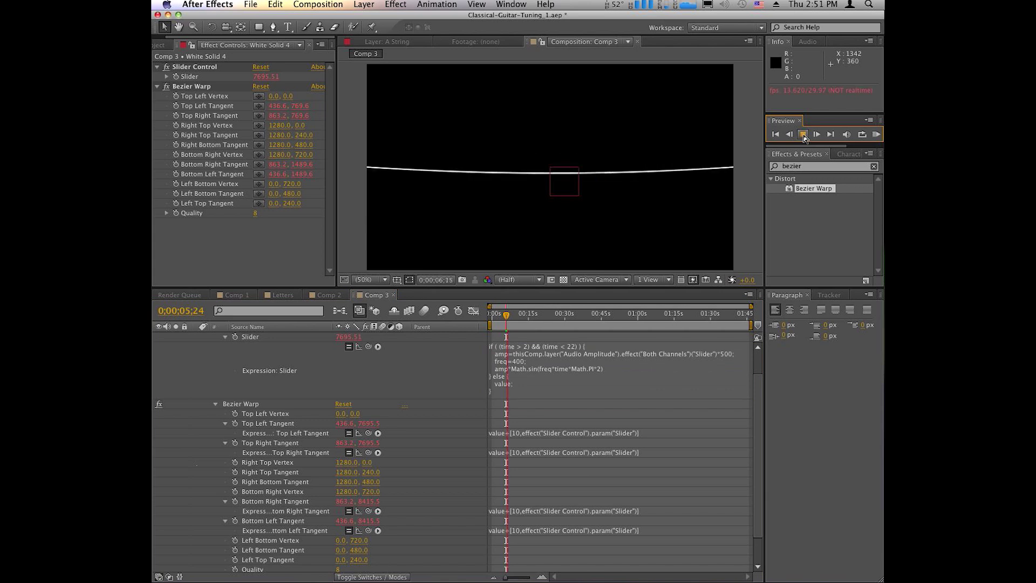